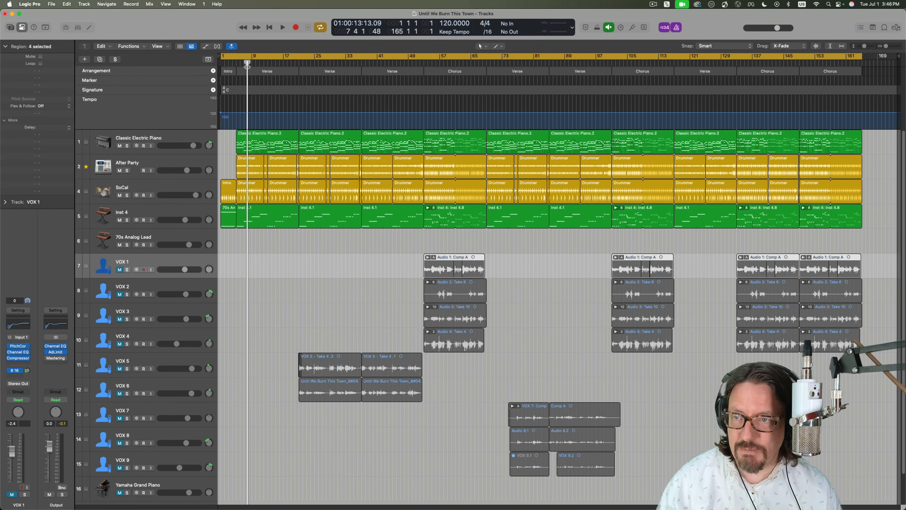
# - Play the arrangement from bar 4 near the end of the intro and turn off the metronome
pyautogui.moveTo(237, 63); pyautogui.dragTo(233, 63)
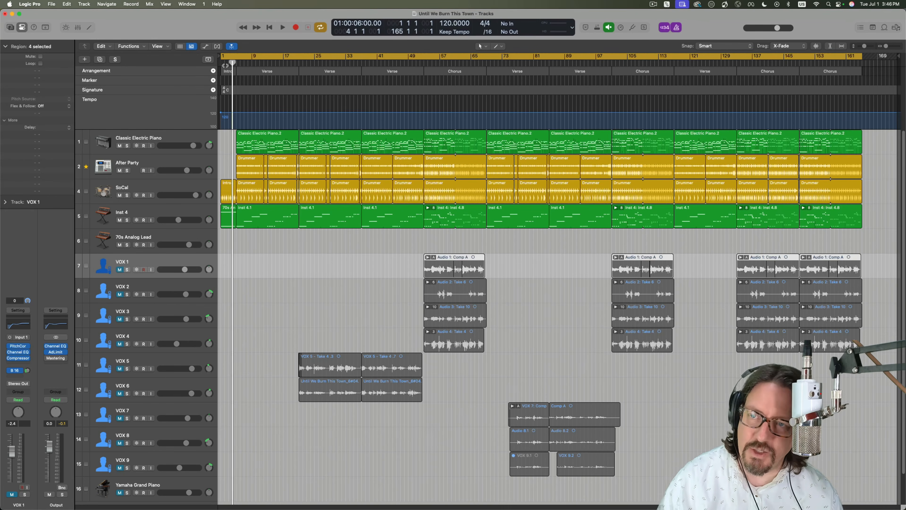
pyautogui.press('space')
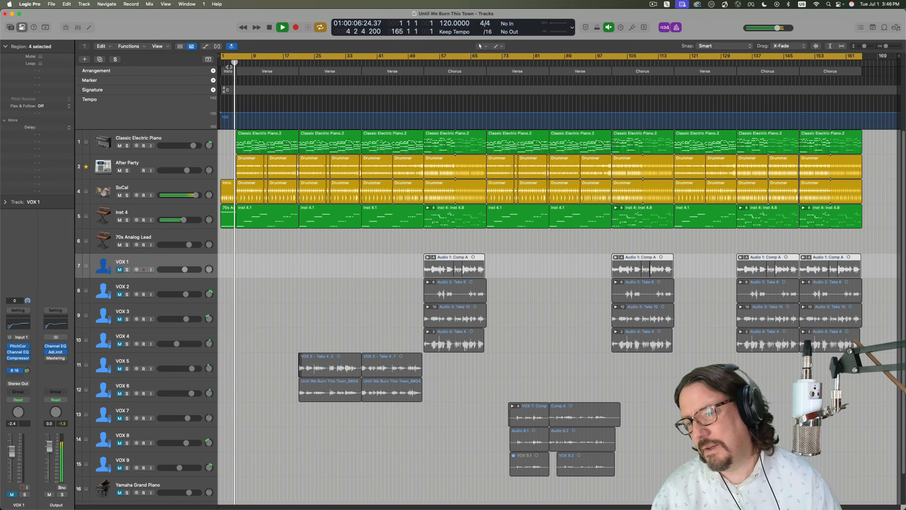
pyautogui.click(677, 29)
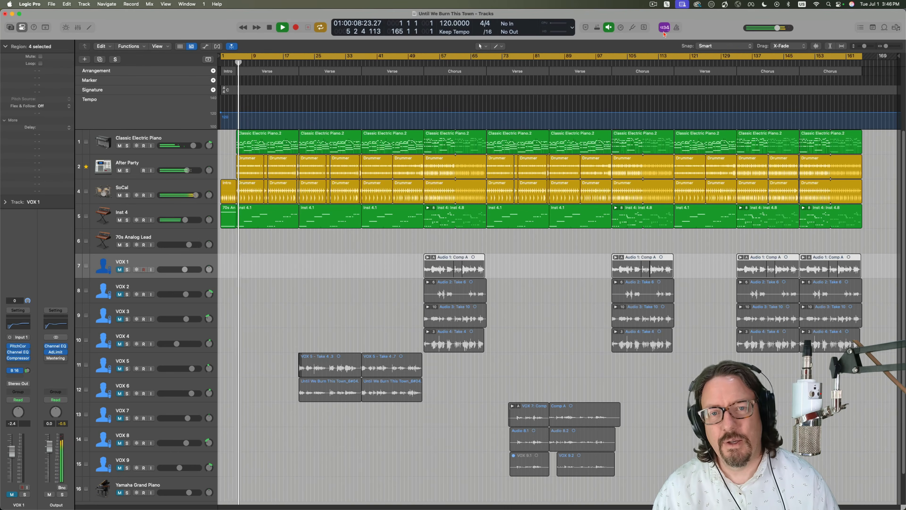
pyautogui.press('space')
# - Play the transition into the first chorus, starting just before the chorus
pyautogui.click(417, 62)
pyautogui.press('space')
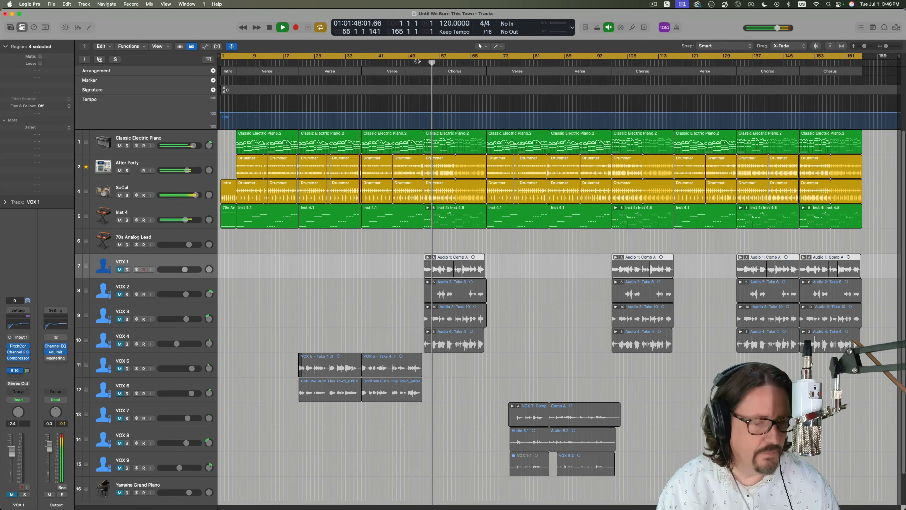
pyautogui.press('space')
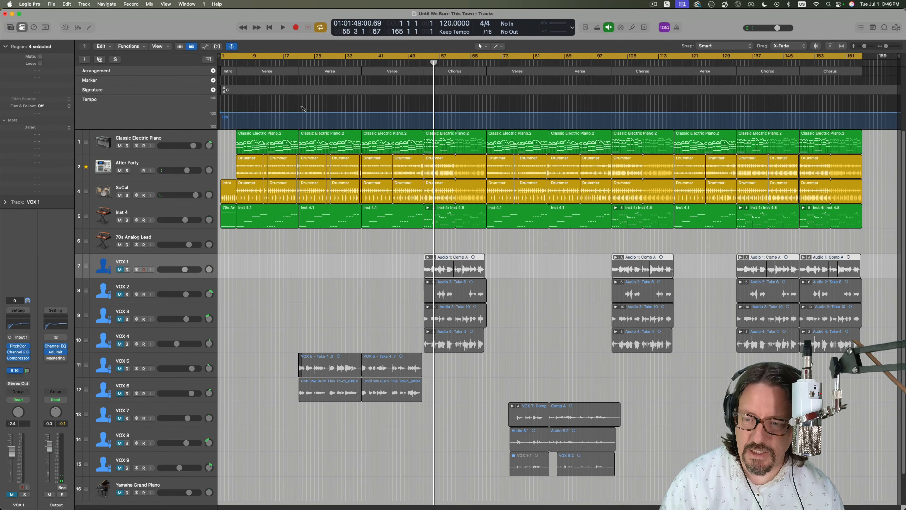
# - Switch to Suno in Safari and preview the 3:36 acoustic guitar rhythm guitar 120 BPM remix
pyautogui.press('super+Tab')
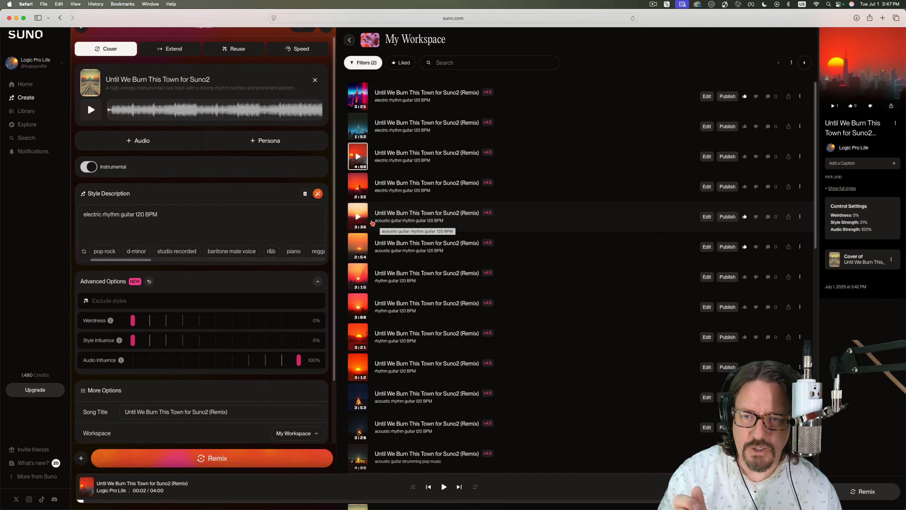
pyautogui.click(358, 216)
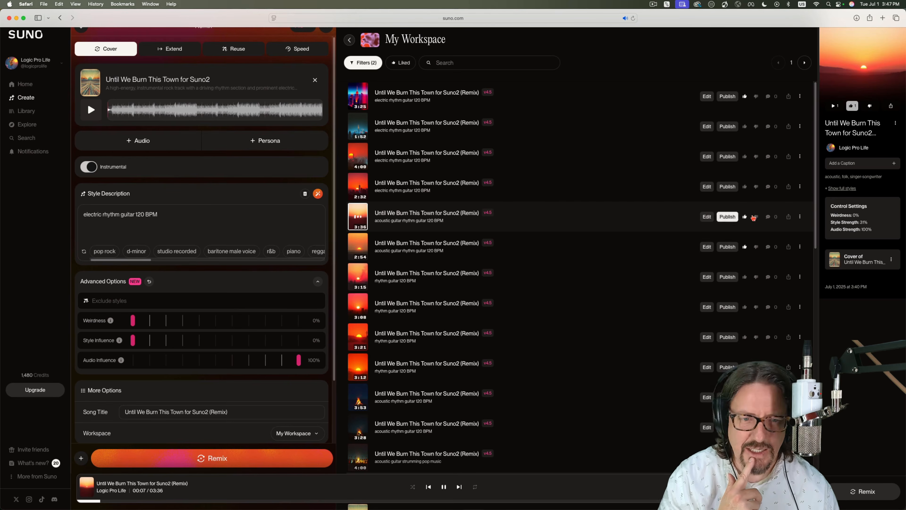
pyautogui.click(358, 221)
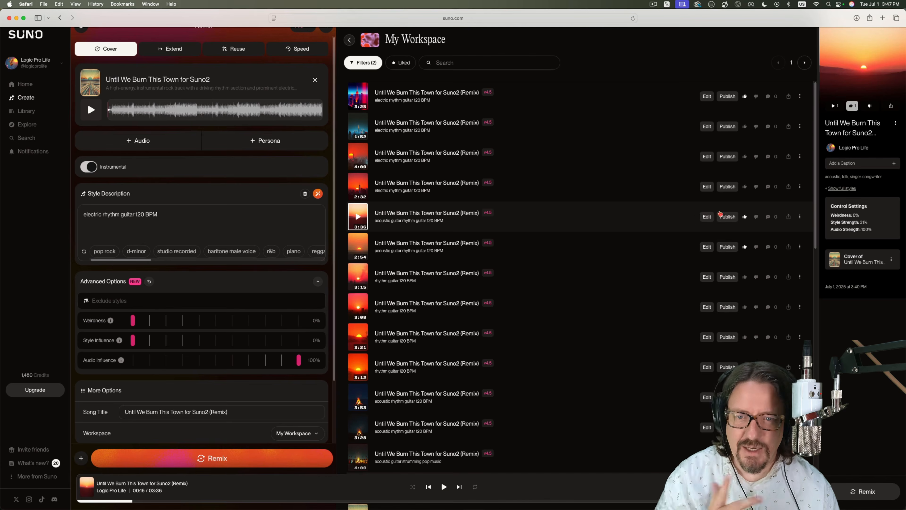
# - Download the 3:36 acoustic guitar remix as WAV audio
pyautogui.click(800, 218)
pyautogui.moveTo(809, 268)
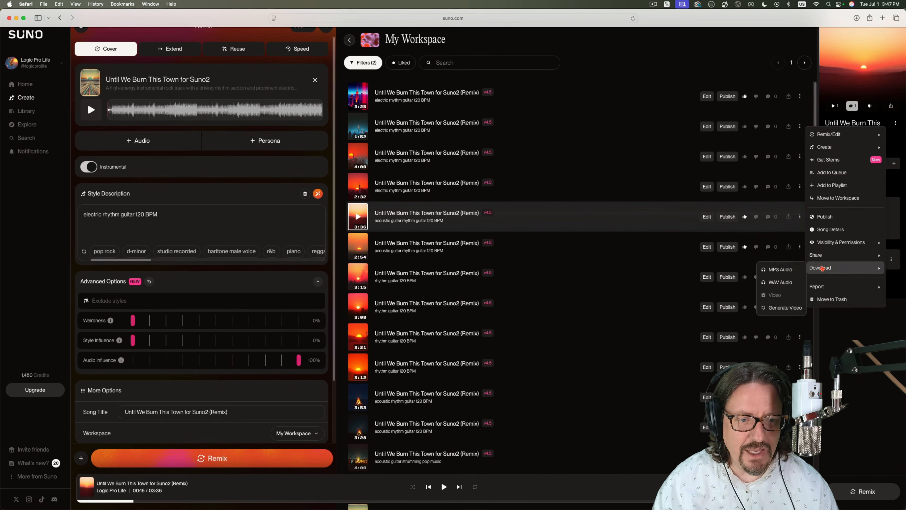
pyautogui.click(781, 283)
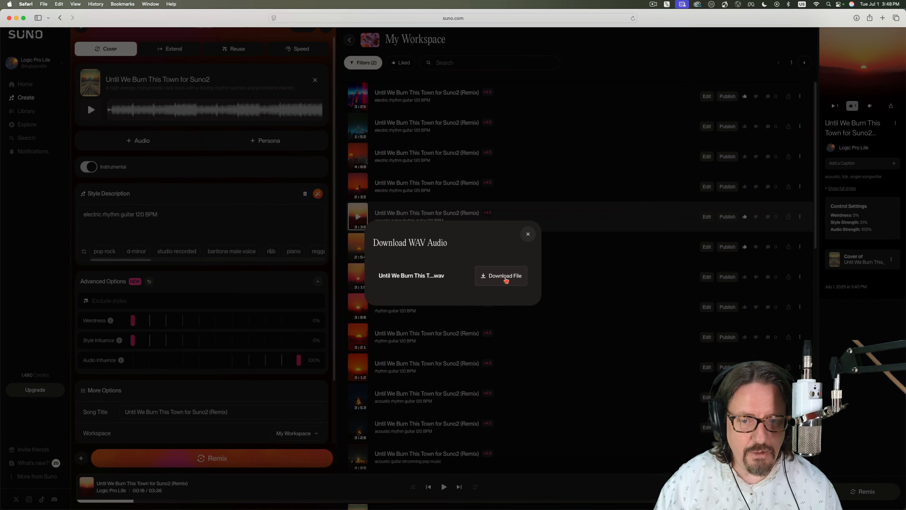
pyautogui.click(505, 277)
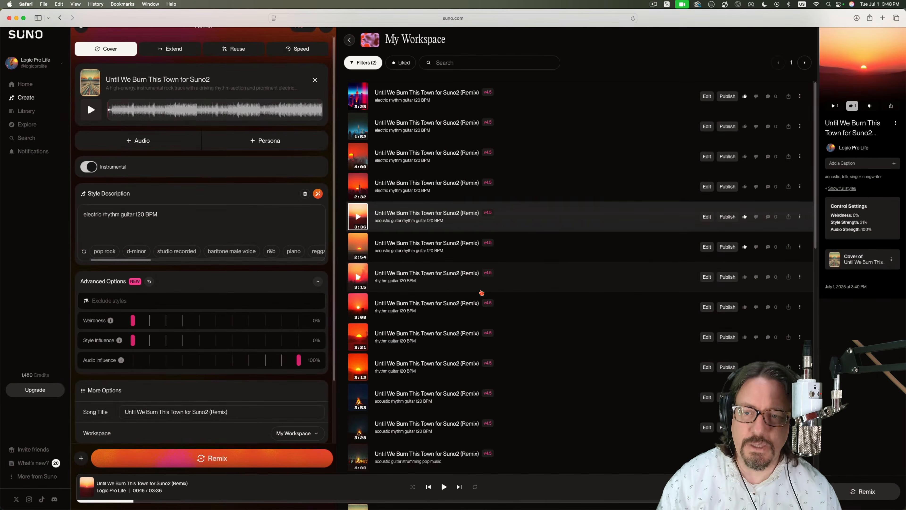
# - Switch back to Logic Pro and add a new audio track directly below the 70s Analog Lead track
pyautogui.press('super+Tab')
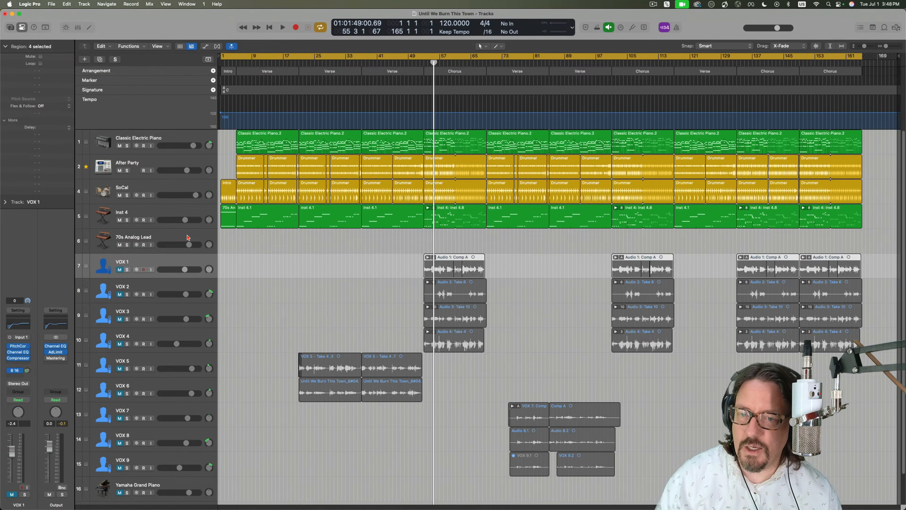
pyautogui.click(187, 237)
pyautogui.click(85, 4)
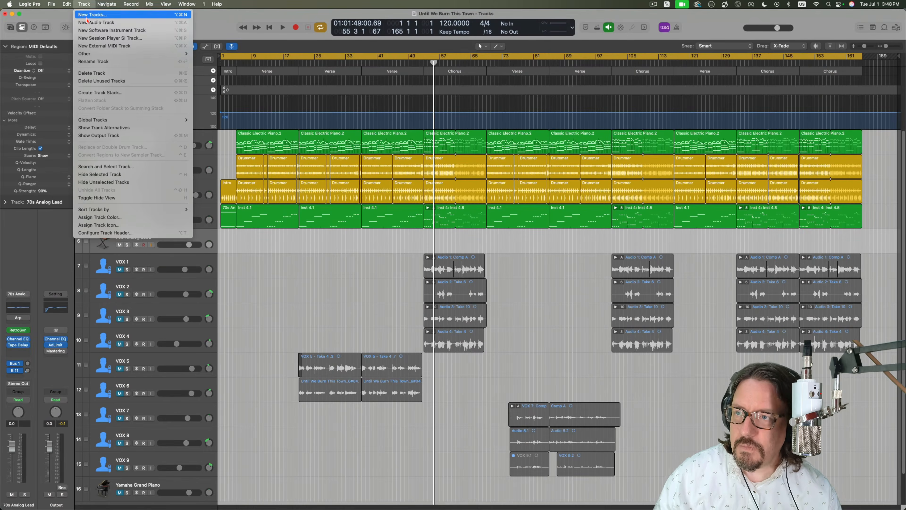
pyautogui.click(96, 18)
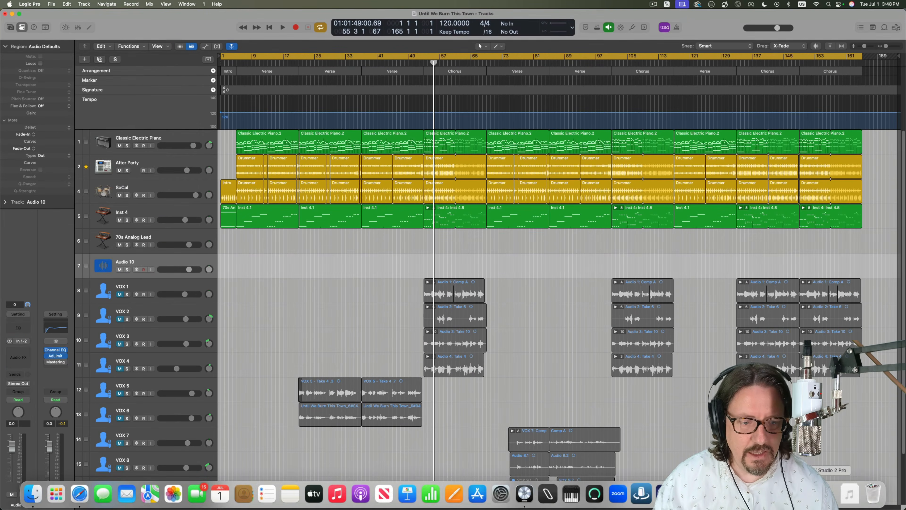
# - Place the downloaded remix WAV on the new audio track near bar 5 and set its Flex & Follow to On
pyautogui.click(849, 493)
pyautogui.moveTo(851, 466); pyautogui.dragTo(237, 272)
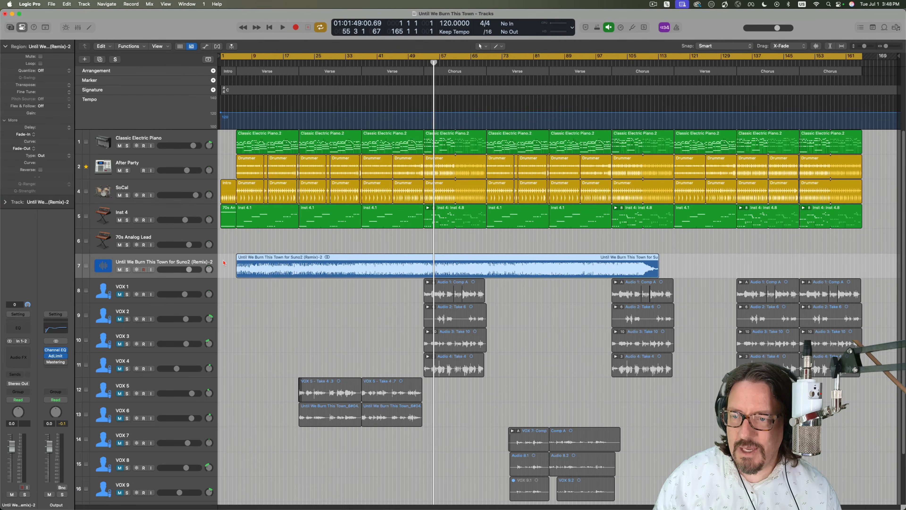
pyautogui.click(65, 107)
pyautogui.click(50, 113)
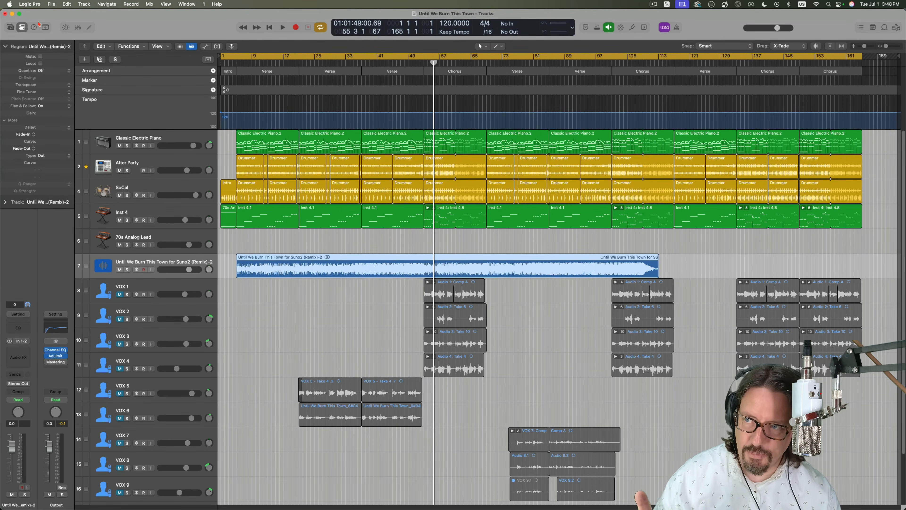
# - Analyze the remix region with Smart Tempo, inspect the beat markers along its waveform, and close the editor
pyautogui.doubleClick(460, 261)
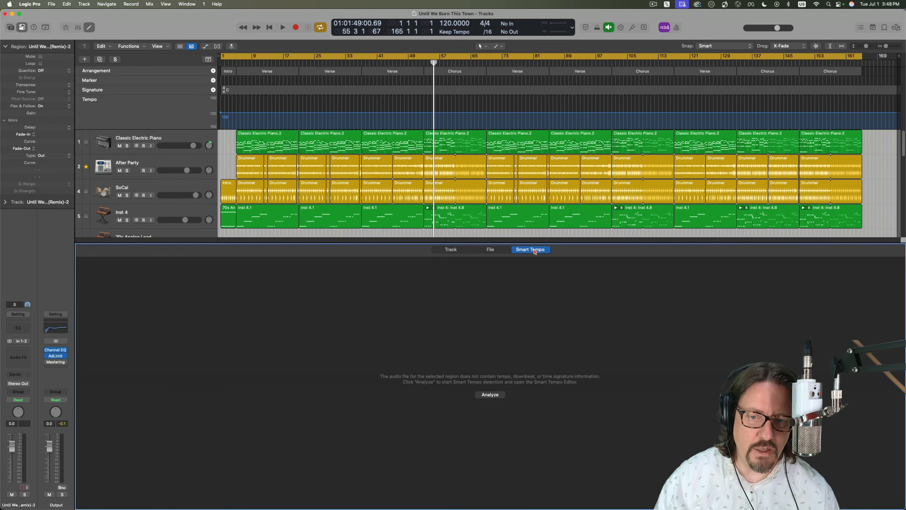
pyautogui.click(485, 394)
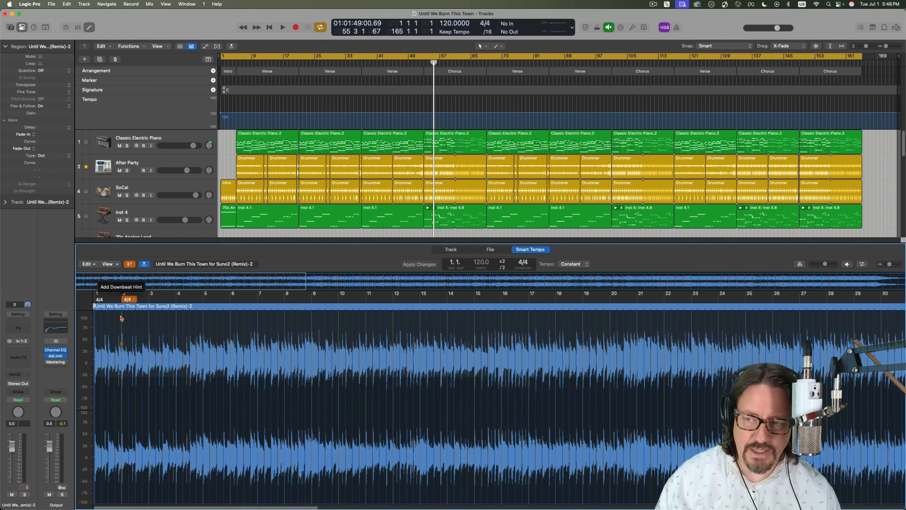
pyautogui.scroll(-5, 127, 322)
pyautogui.scroll(10, 133, 322)
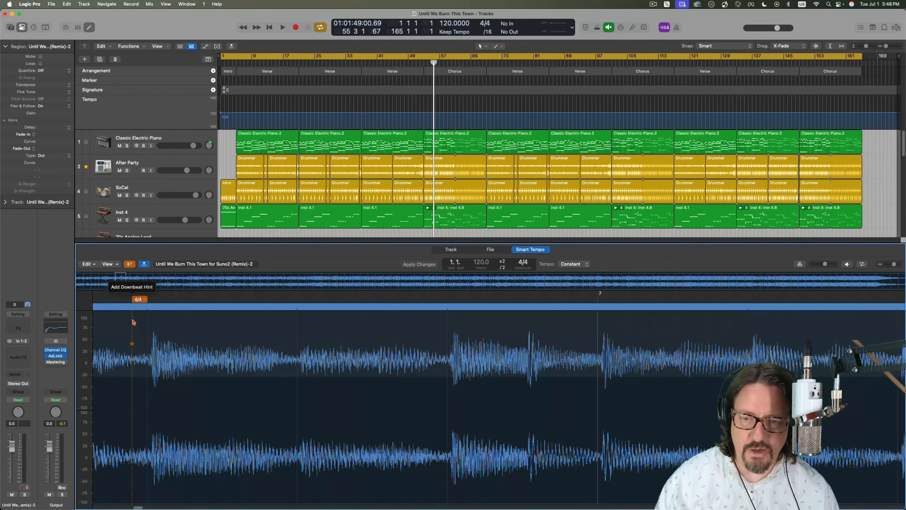
pyautogui.scroll(-6, 133, 321)
pyautogui.scroll(-5, 133, 321)
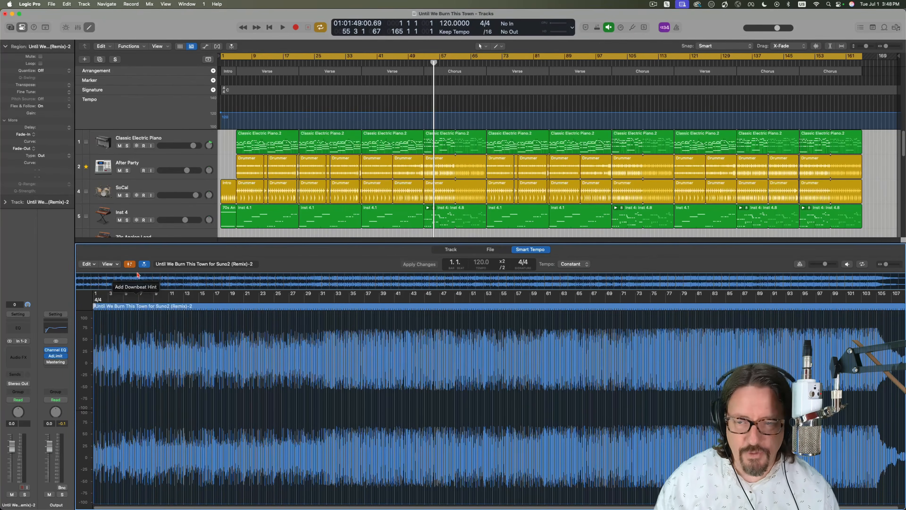
pyautogui.press('e')
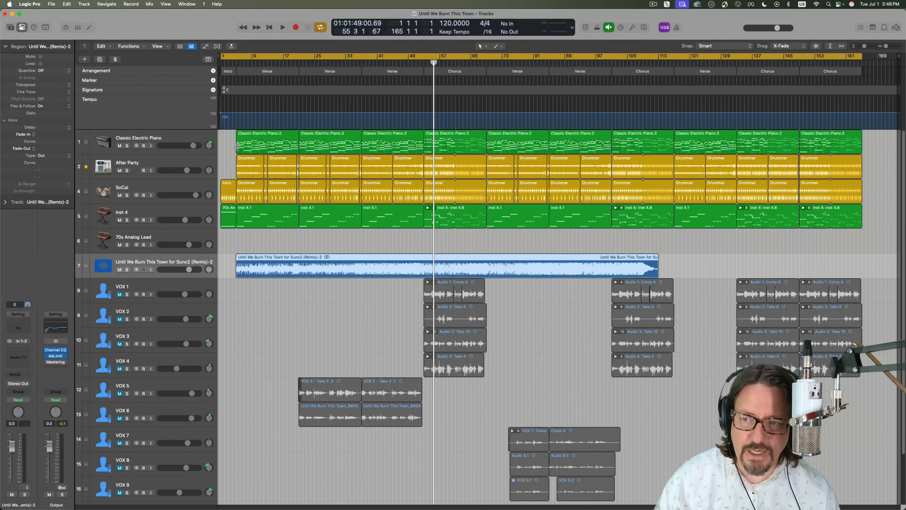
# - Move the remix region slightly earlier so its first audio transient lines up with the start of bar 5
pyautogui.click(235, 63)
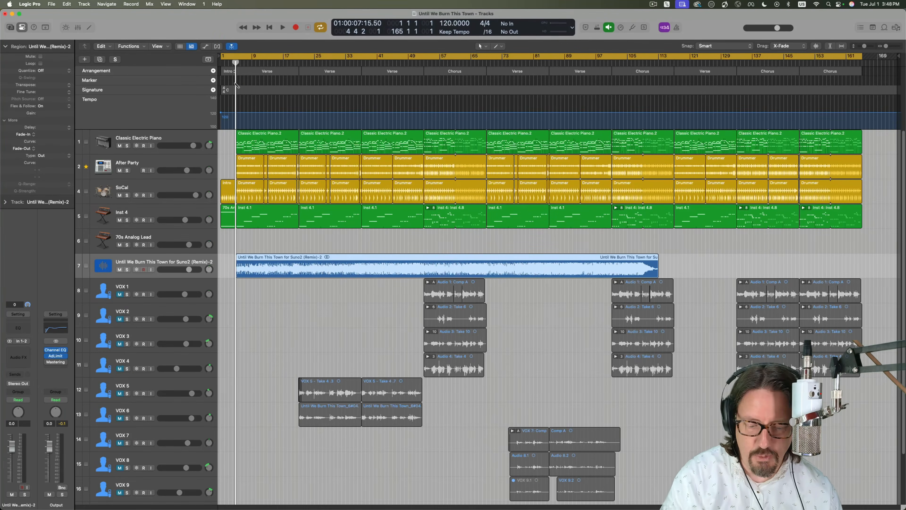
pyautogui.press('super+Right')
pyautogui.press('super+Right')
pyautogui.press('super+Right')
pyautogui.press('super+Right')
pyautogui.press('super+Right')
pyautogui.press('super+Right')
pyautogui.press('super+Right')
pyautogui.press('super+Right')
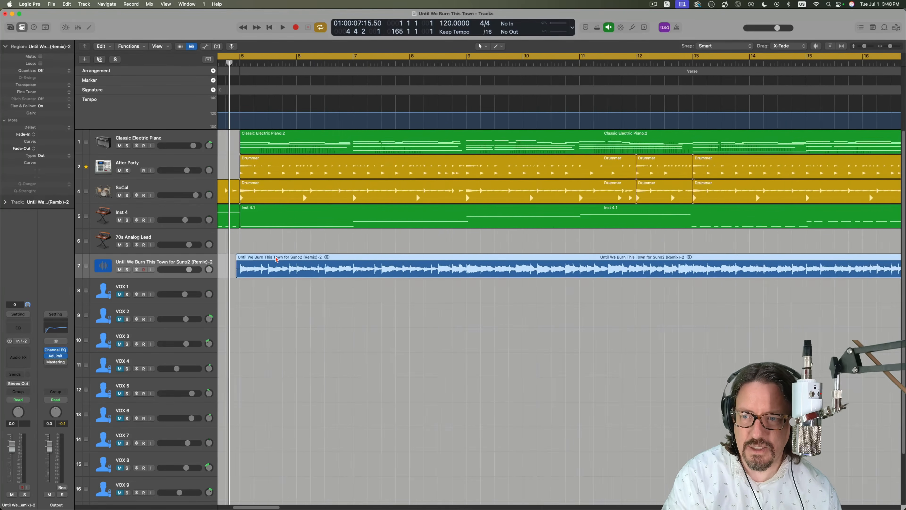
pyautogui.press('super+Right')
pyautogui.press('super+Right')
pyautogui.press('super+Right')
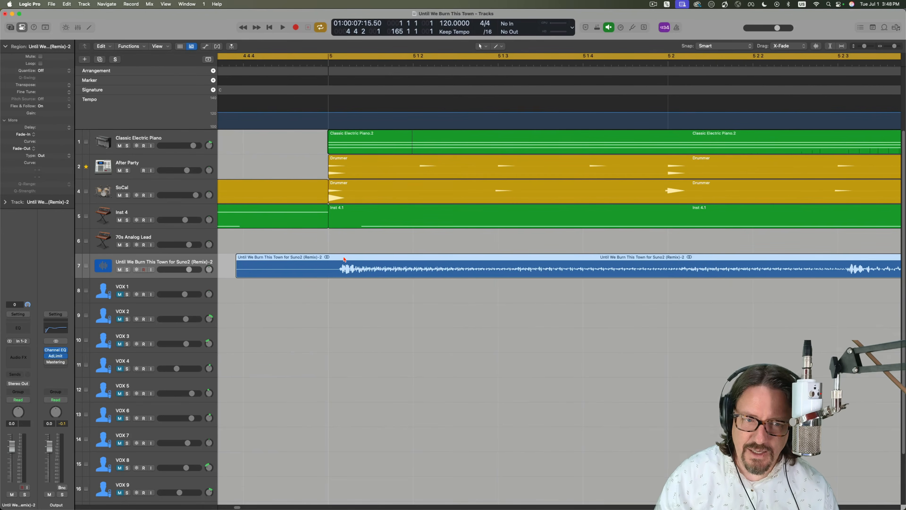
pyautogui.moveTo(344, 257)
pyautogui.mouseDown()
pyautogui.moveTo(327, 257)
pyautogui.moveTo(365, 259)
pyautogui.moveTo(319, 260)
pyautogui.moveTo(329, 260)
pyautogui.mouseUp()
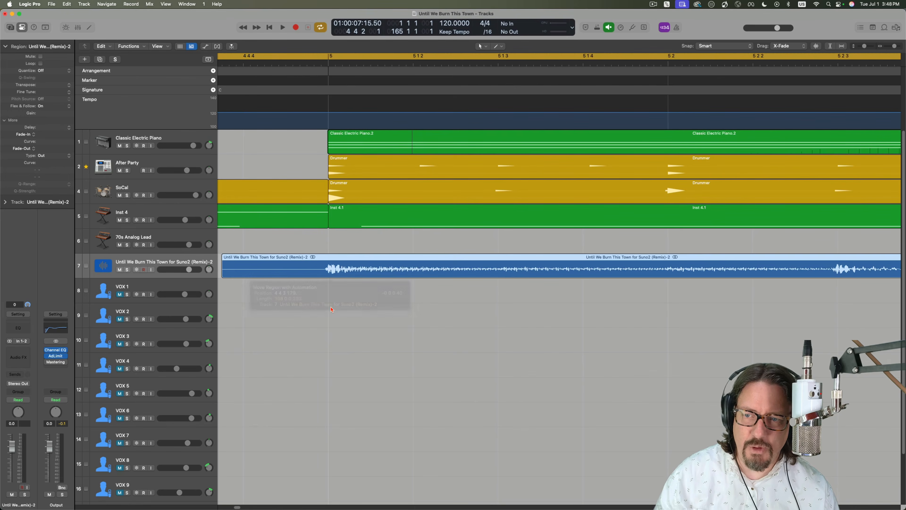
# - Solo the remix track, turn on the metronome, and play it from just before bar 5 to check its timing
pyautogui.press('super+Left')
pyautogui.press('super+Left')
pyautogui.press('super+Left')
pyautogui.press('super+Left')
pyautogui.press('super+Left')
pyautogui.press('super+Left')
pyautogui.press('super+Left')
pyautogui.press('super+Left')
pyautogui.press('super+Left')
pyautogui.press('super+Left')
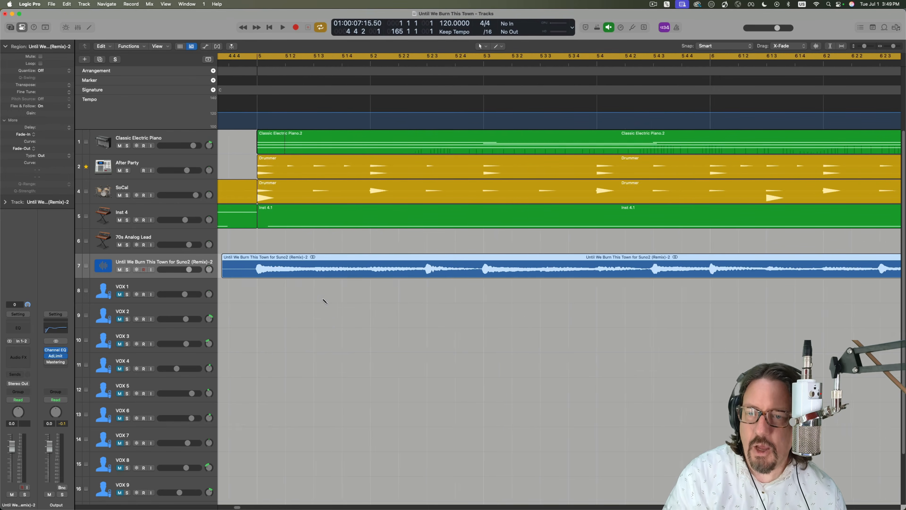
pyautogui.click(127, 270)
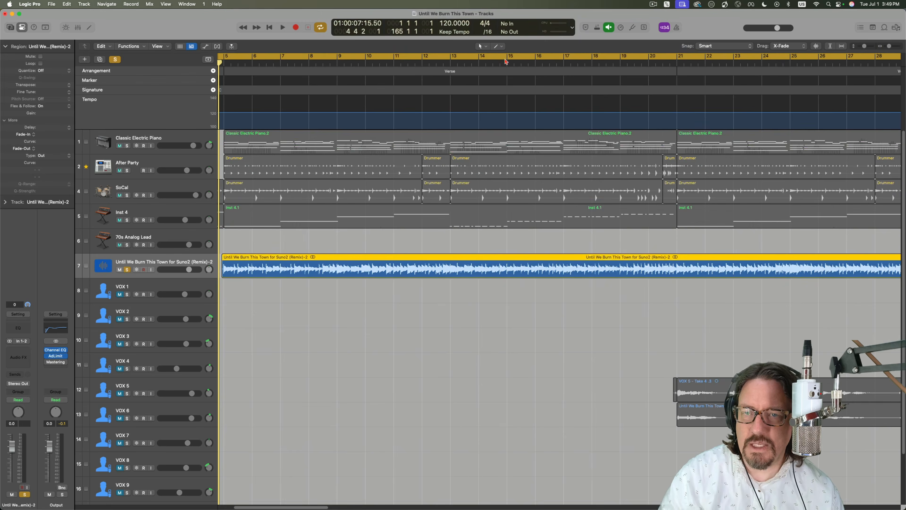
pyautogui.press('k')
pyautogui.press('space')
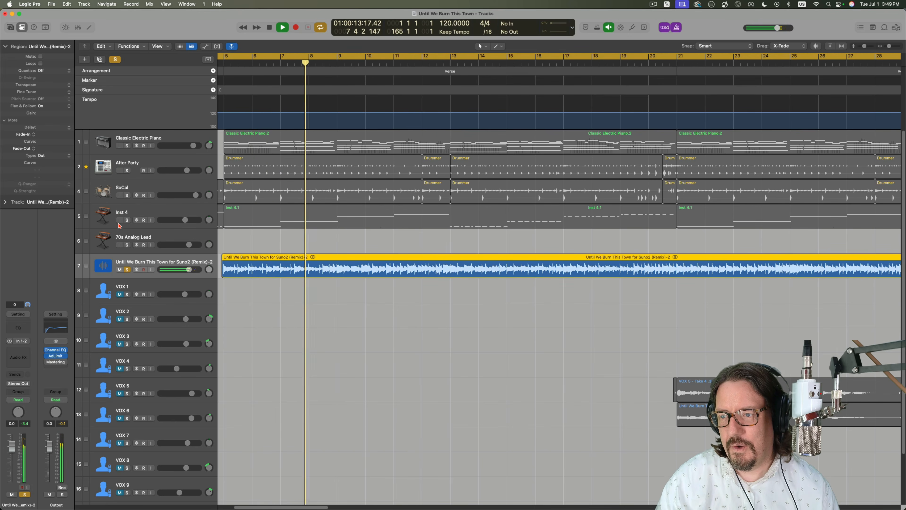
# - Add the Inst 4 and SoCal tracks to the solo during playback, then stop after listening to them with the remix
pyautogui.click(127, 221)
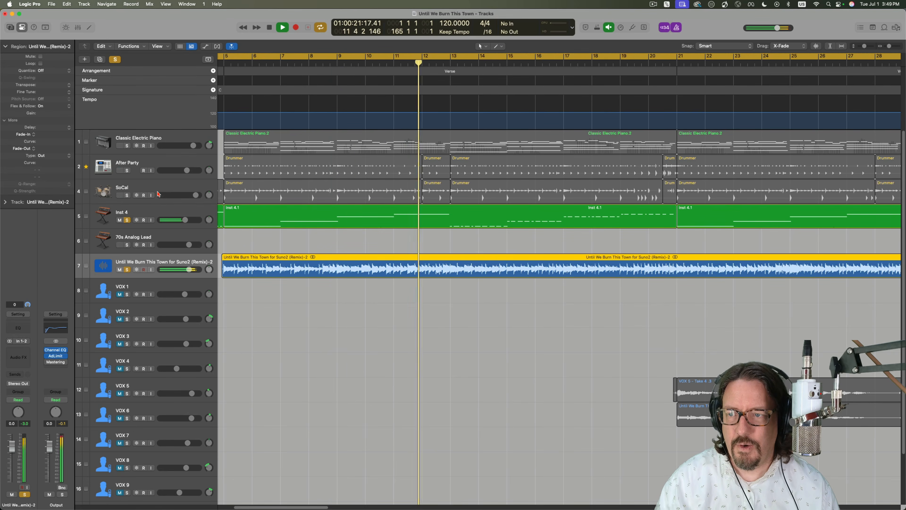
pyautogui.click(127, 195)
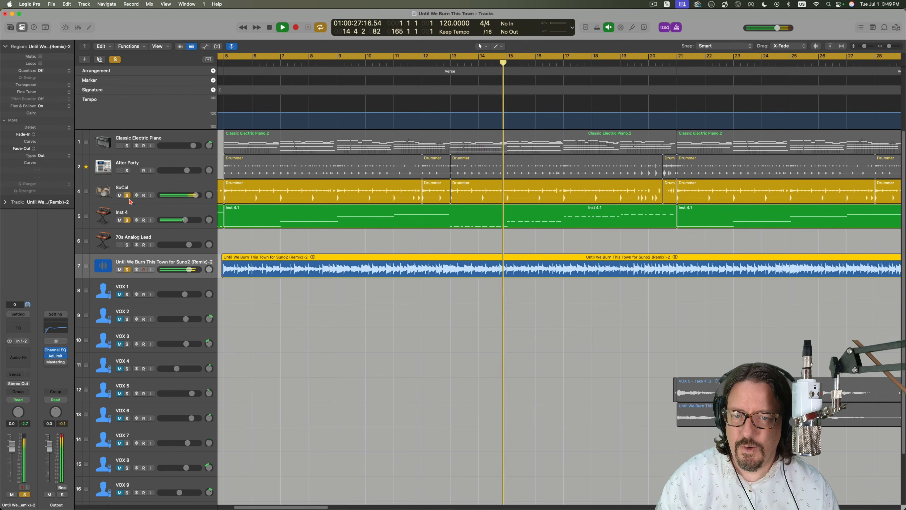
pyautogui.press('space')
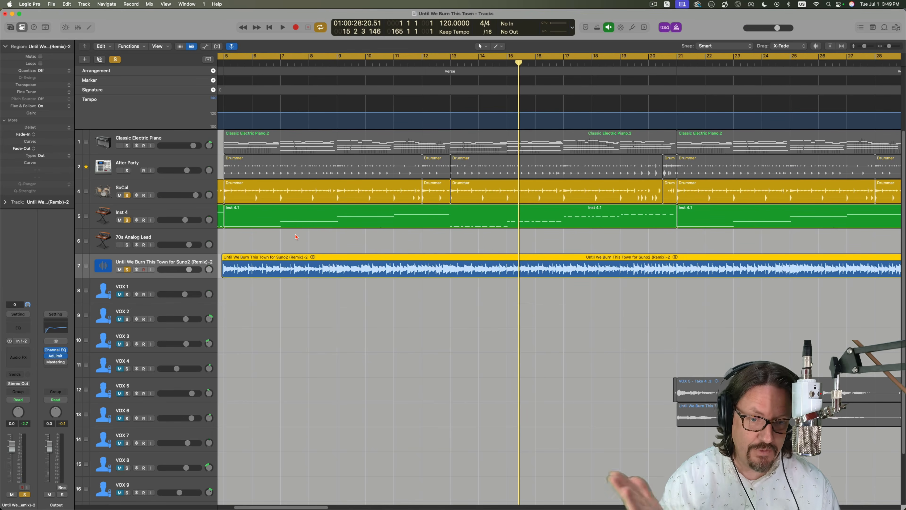
# - Split the remix region with Stem Splitter into vocals, drums, bass, guitar, piano and other stems
pyautogui.rightClick(322, 265)
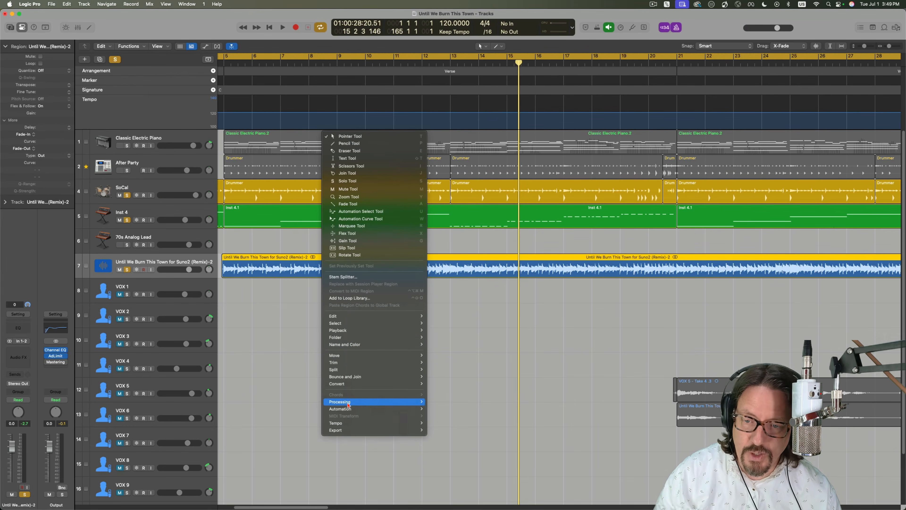
pyautogui.moveTo(349, 404)
pyautogui.click(443, 402)
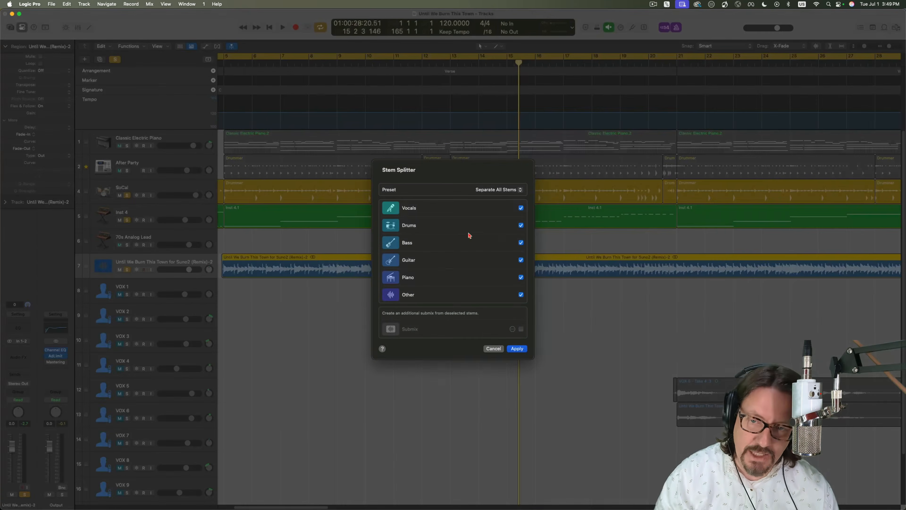
pyautogui.click(517, 349)
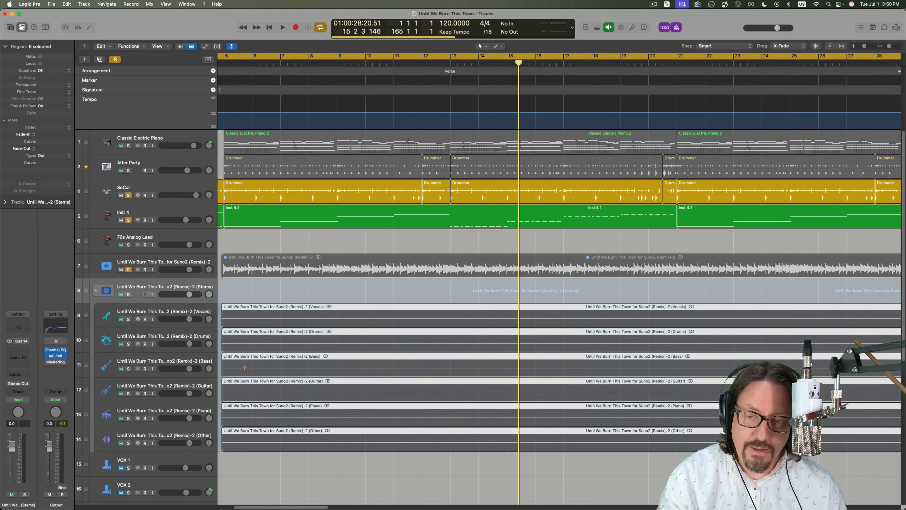
pyautogui.press('super+Left')
pyautogui.press('super+Left')
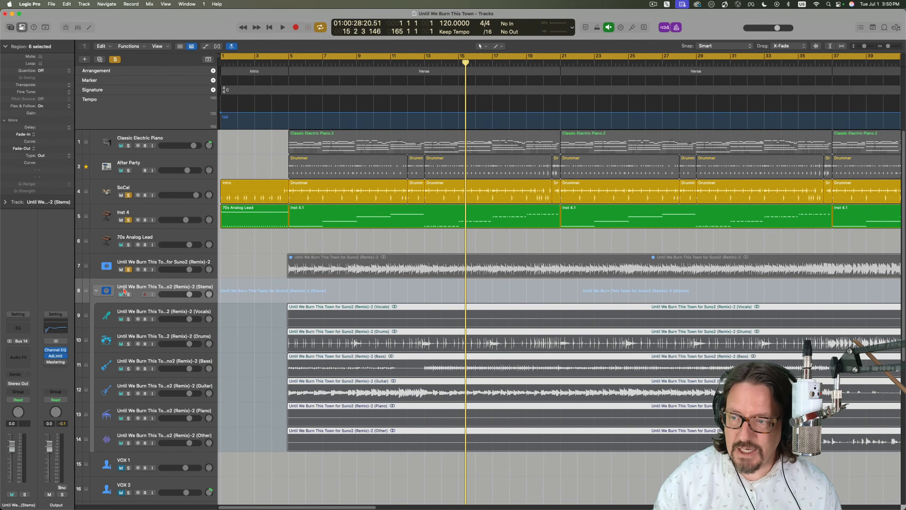
# - Clear the existing solos, solo only the Guitar stem, and play it from just before bar 5 with the metronome turned off
pyautogui.moveTo(128, 269); pyautogui.dragTo(128, 195)
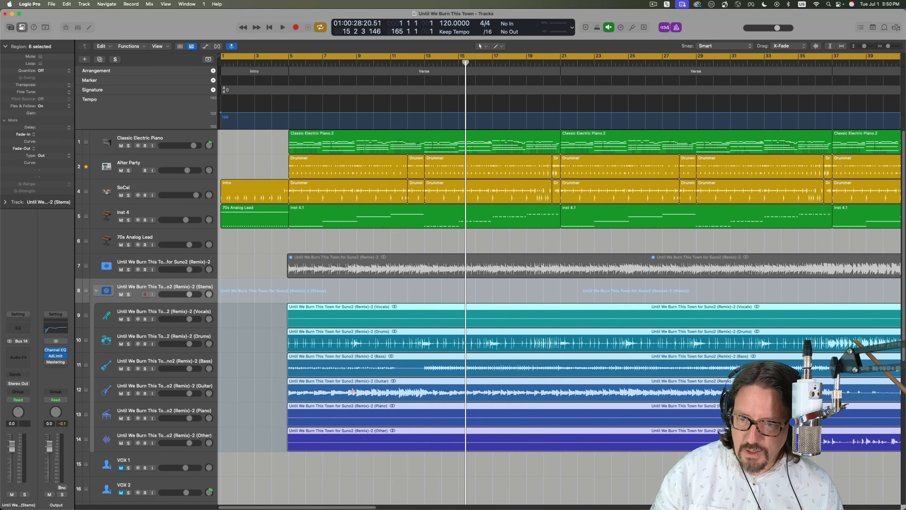
pyautogui.click(129, 393)
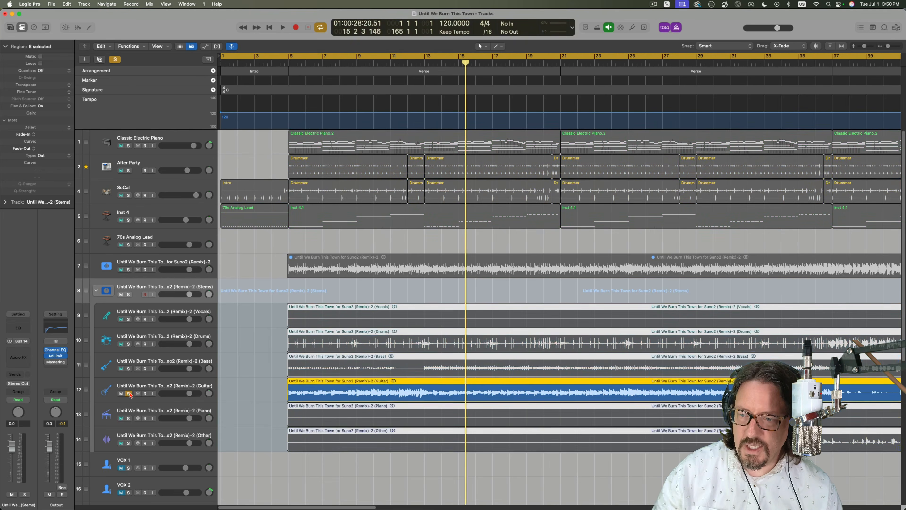
pyautogui.moveTo(305, 64); pyautogui.dragTo(280, 64)
pyautogui.press('space')
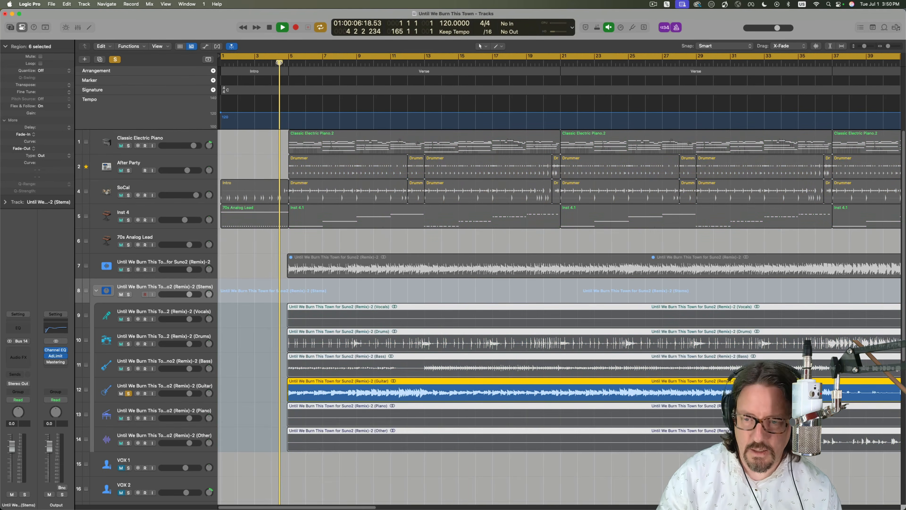
pyautogui.click(677, 28)
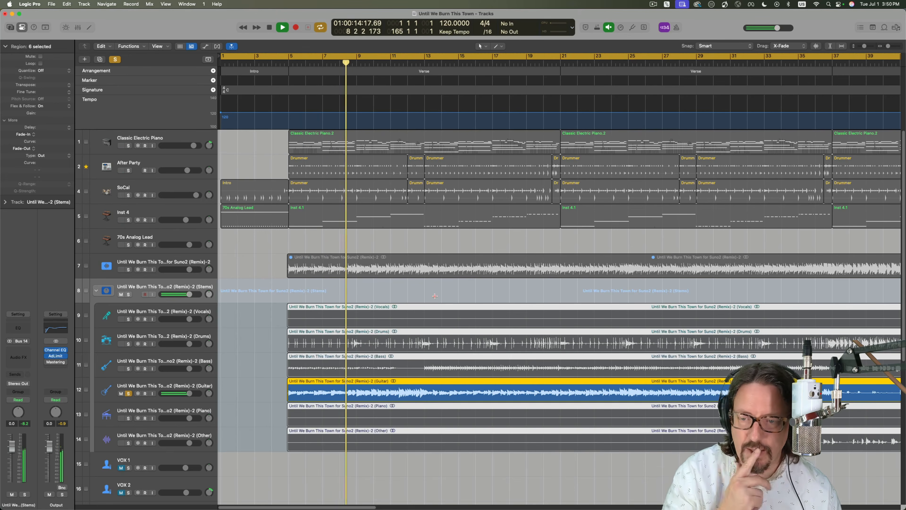
# - Add the SoCal drums, Bass stem and Classic Electric Piano to the solo one by one while the Guitar stem plays
pyautogui.click(128, 195)
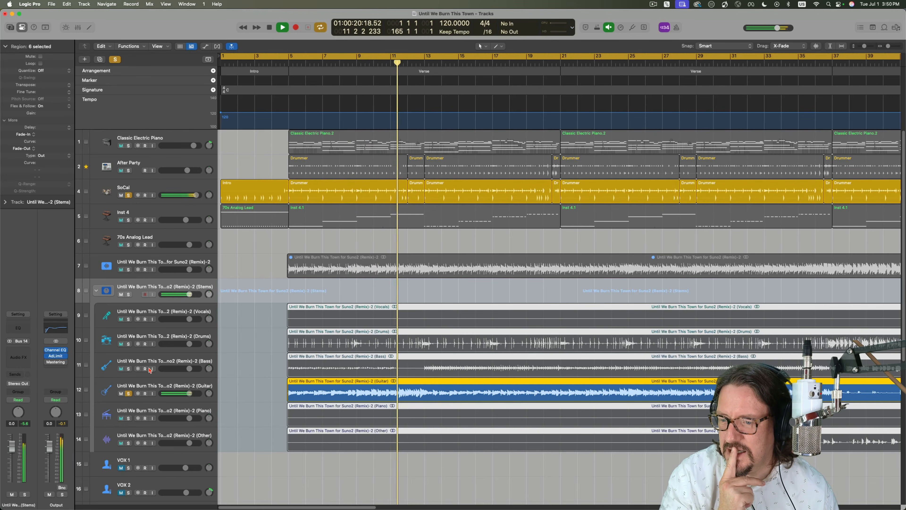
pyautogui.click(128, 369)
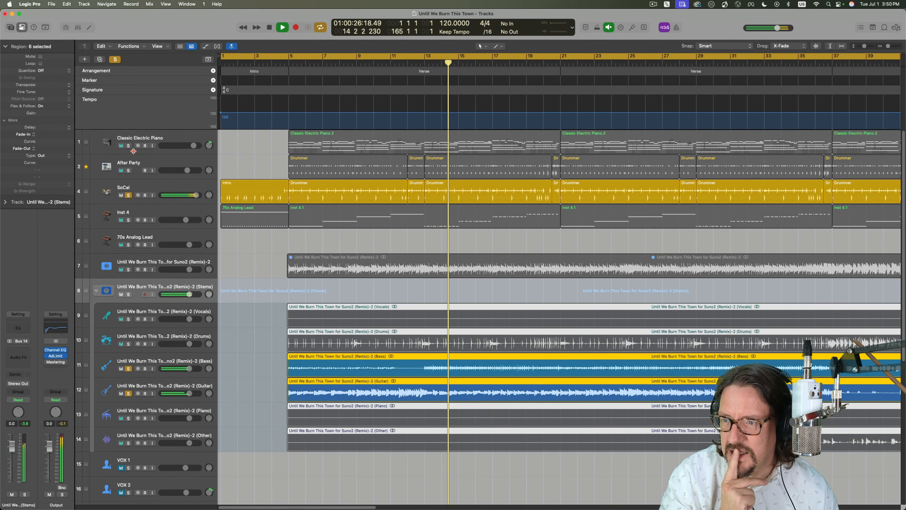
pyautogui.click(128, 145)
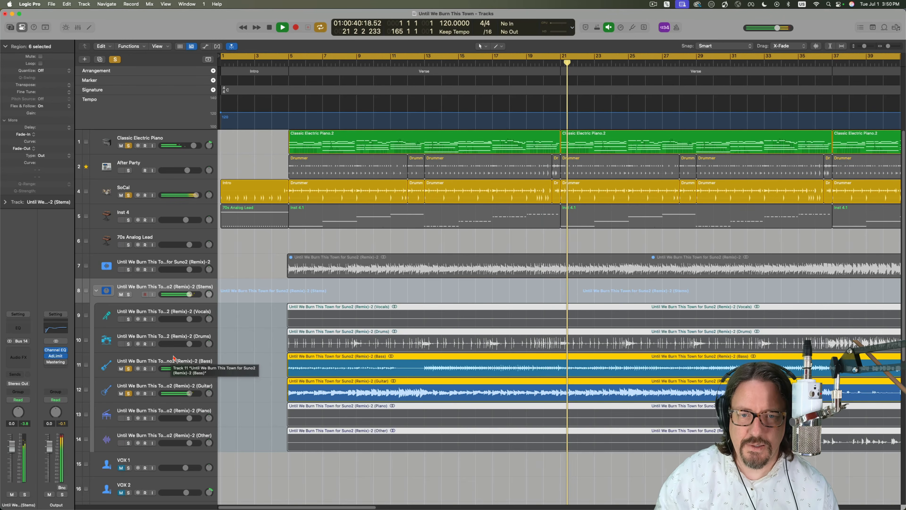
# - Add the Other stem to the solo during playback and briefly audition Inst 4 with it, leaving Inst 4 unsoloed
pyautogui.hscroll(10, 351, 393)
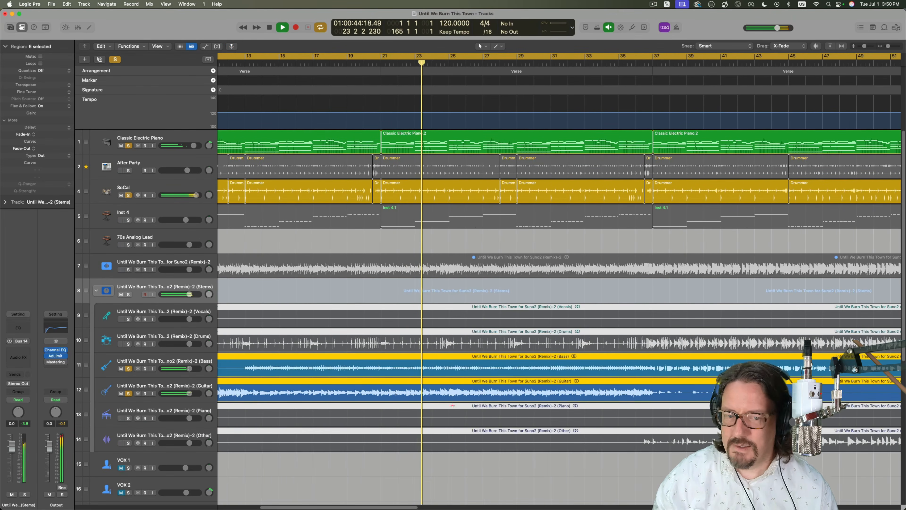
pyautogui.hscroll(8, 459, 409)
pyautogui.hscroll(3, 459, 409)
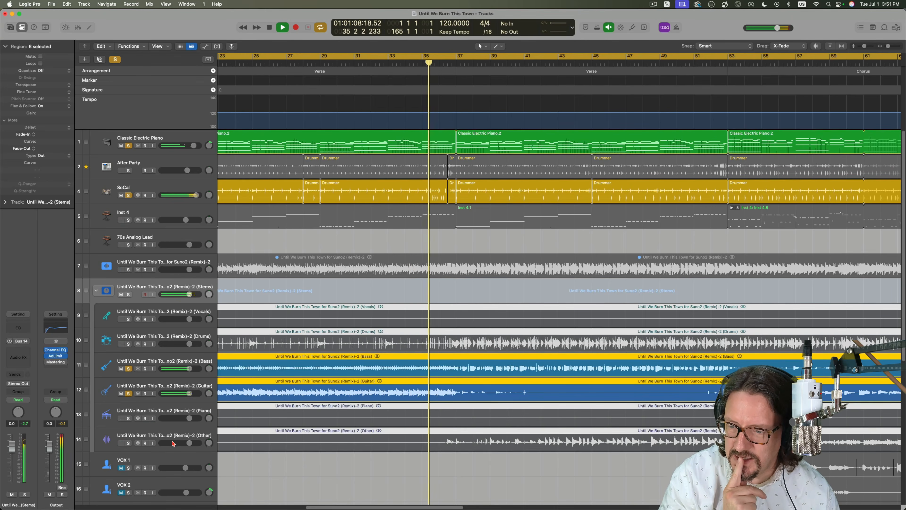
pyautogui.click(128, 444)
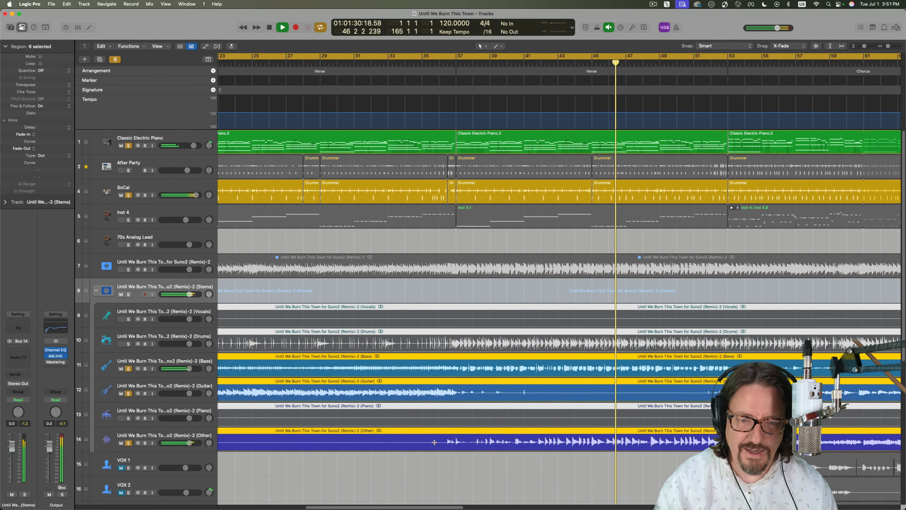
pyautogui.click(128, 220)
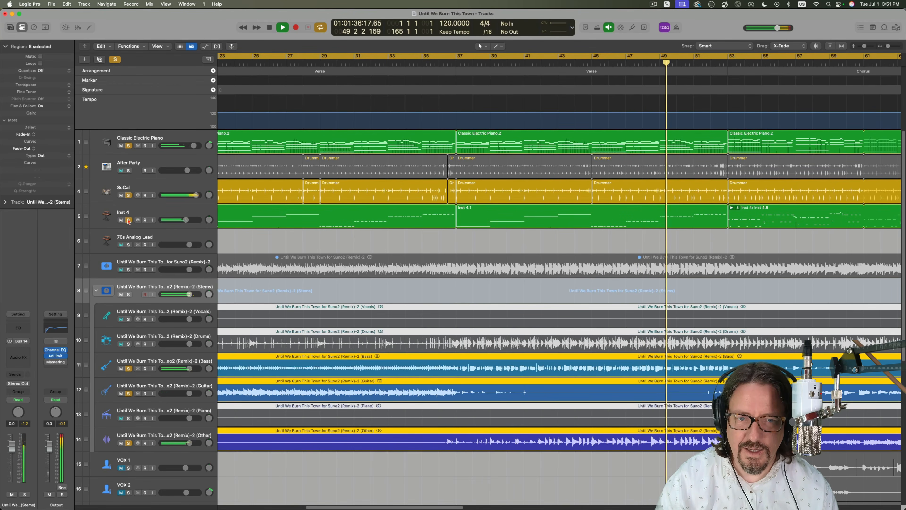
pyautogui.click(128, 220)
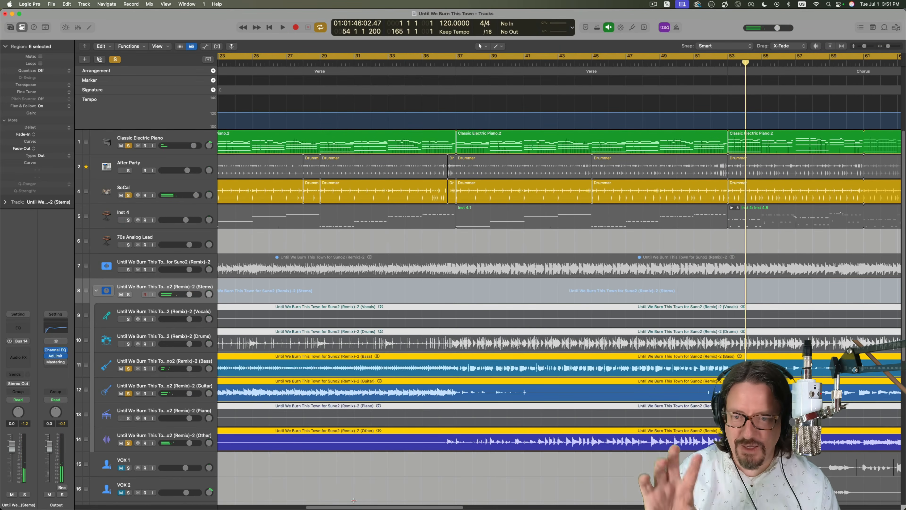
# - Examine how far the separated stems extend across the whole song arrangement
pyautogui.press('super+Left')
pyautogui.press('super+Left')
pyautogui.press('super+Left')
pyautogui.press('super+Left')
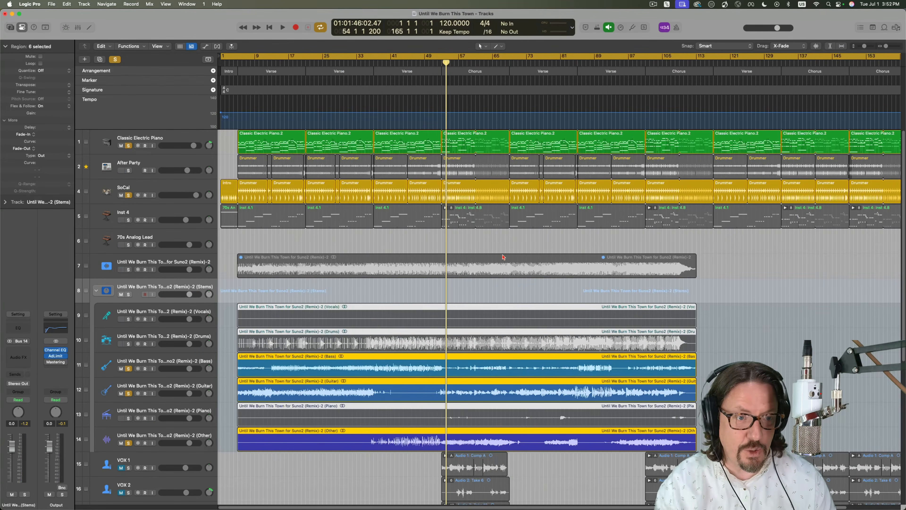
pyautogui.hscroll(3, 757, 264)
pyautogui.hscroll(-3, 746, 267)
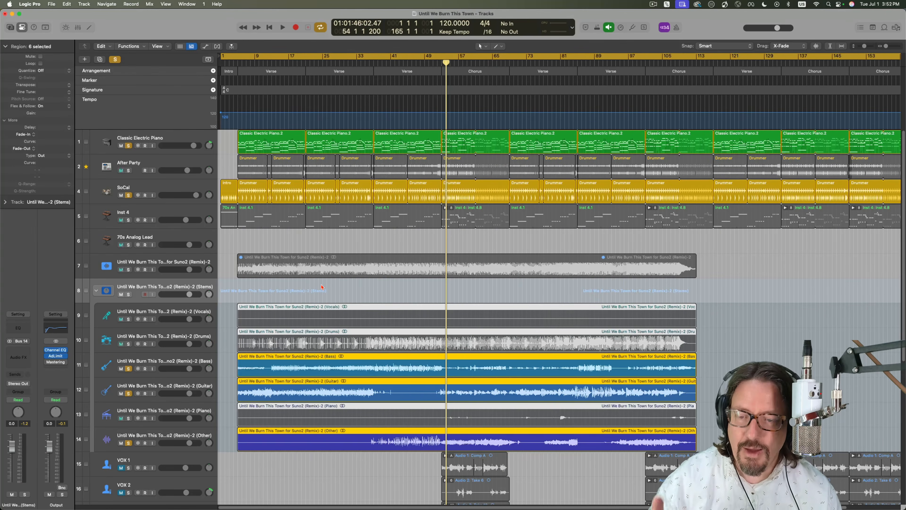
# - Switch to Suno in Safari and generate an instrumental cover of the song in the style "string quartet 120 BPM"
pyautogui.press('super+Tab')
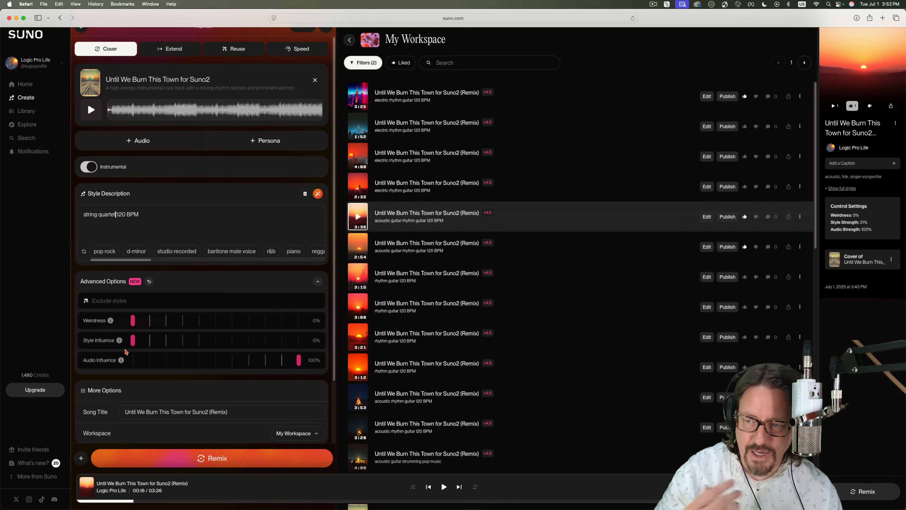
pyautogui.click(221, 458)
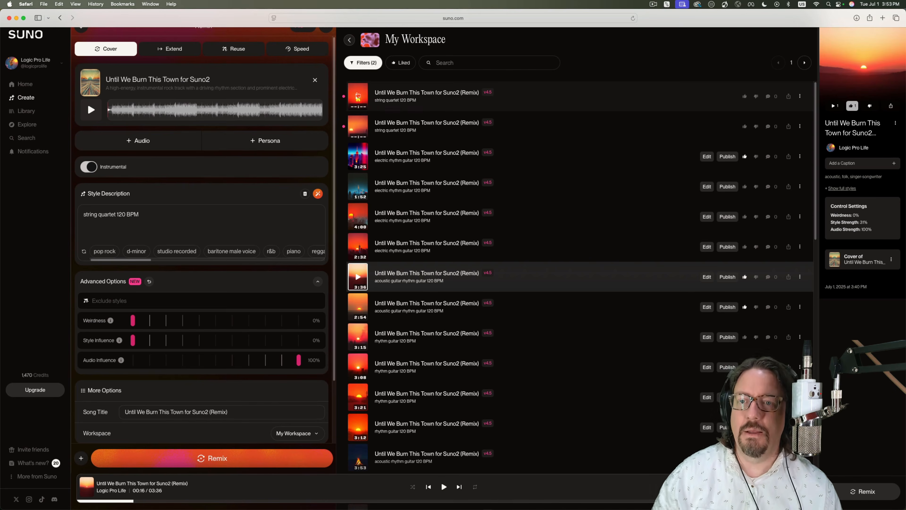
# - Listen to both new string quartet remixes, skipping ahead in the second one, and pause playback
pyautogui.click(358, 97)
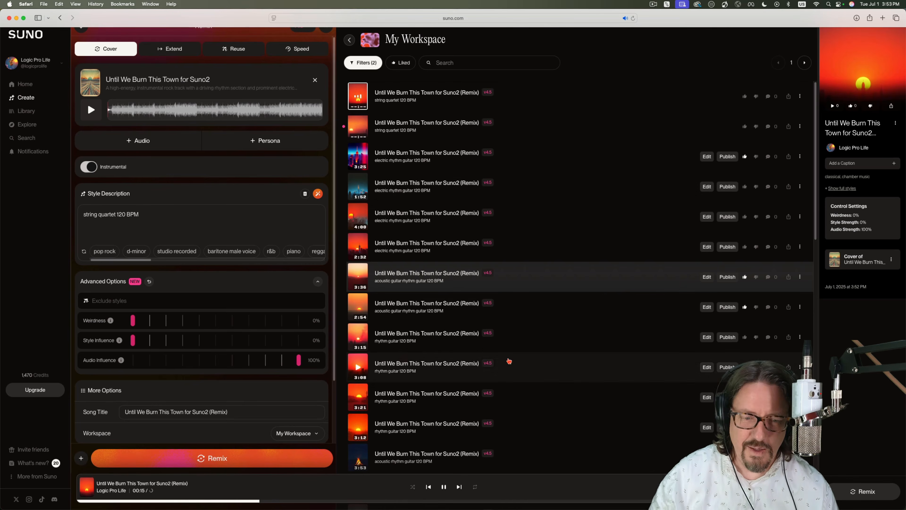
pyautogui.click(444, 488)
pyautogui.click(358, 127)
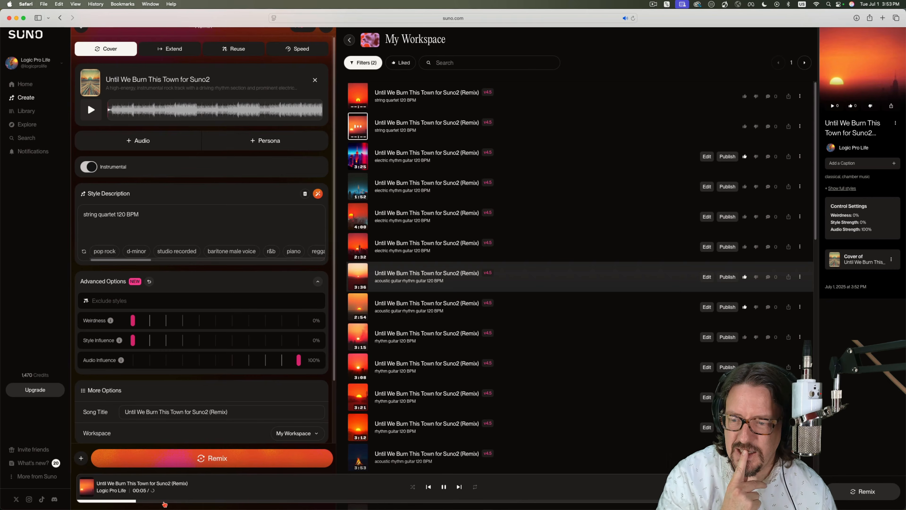
pyautogui.click(316, 501)
pyautogui.click(399, 501)
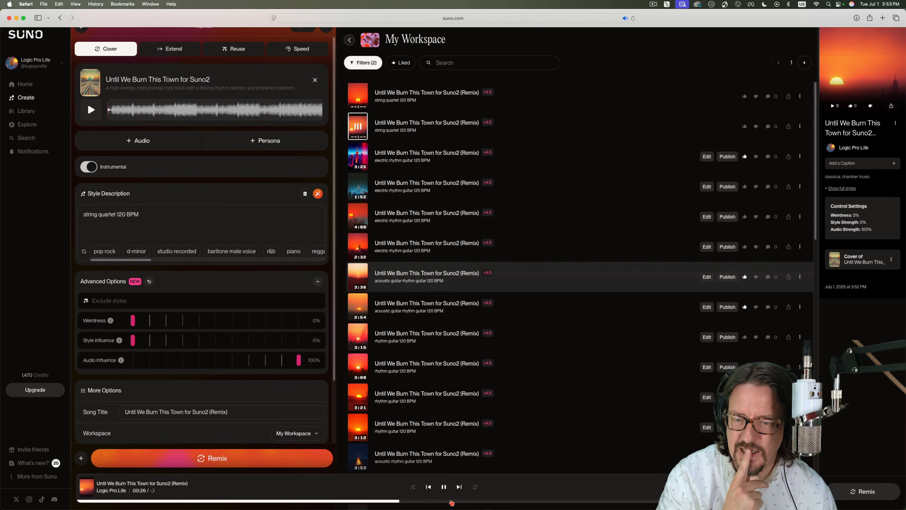
pyautogui.click(444, 486)
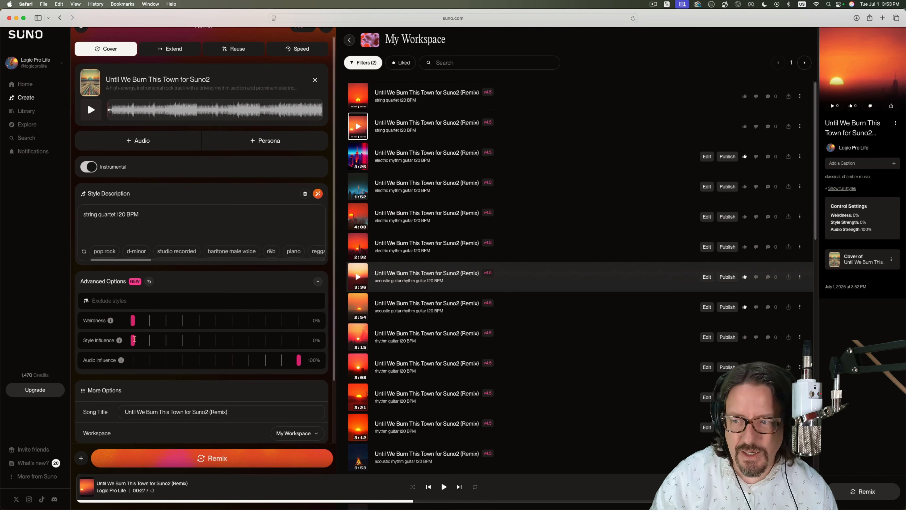
# - Set the Style Influence to 30% and generate another pair of string quartet remixes
pyautogui.moveTo(133, 344); pyautogui.dragTo(183, 346)
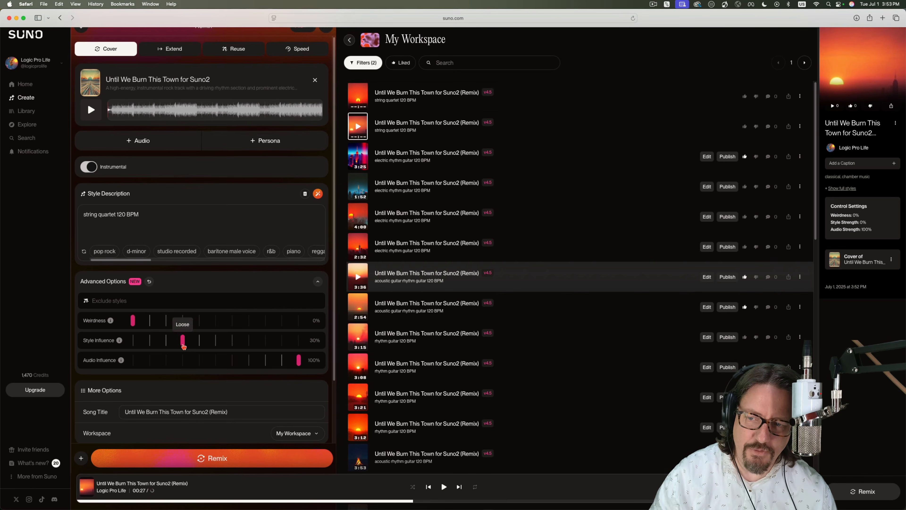
pyautogui.click(214, 463)
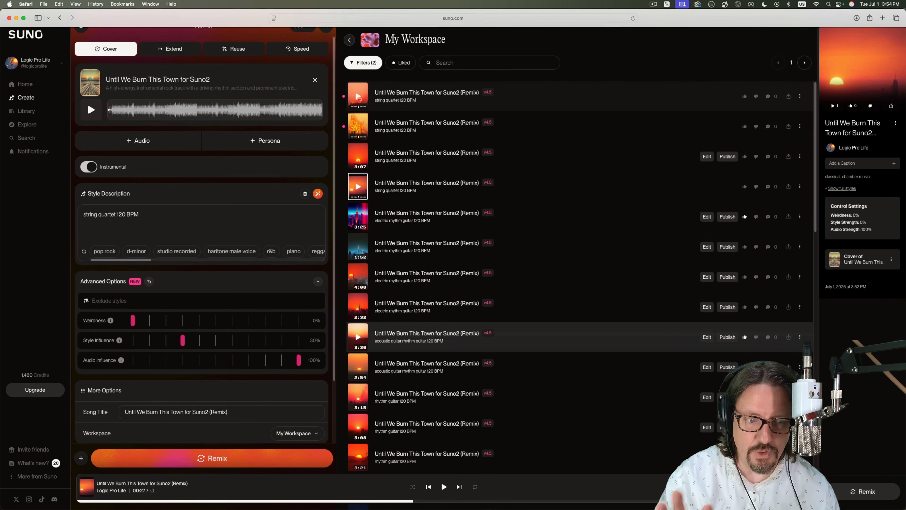
# - Listen to both string quartet remixes made with 30% style influence, pause, and check the second one's available song options
pyautogui.click(359, 107)
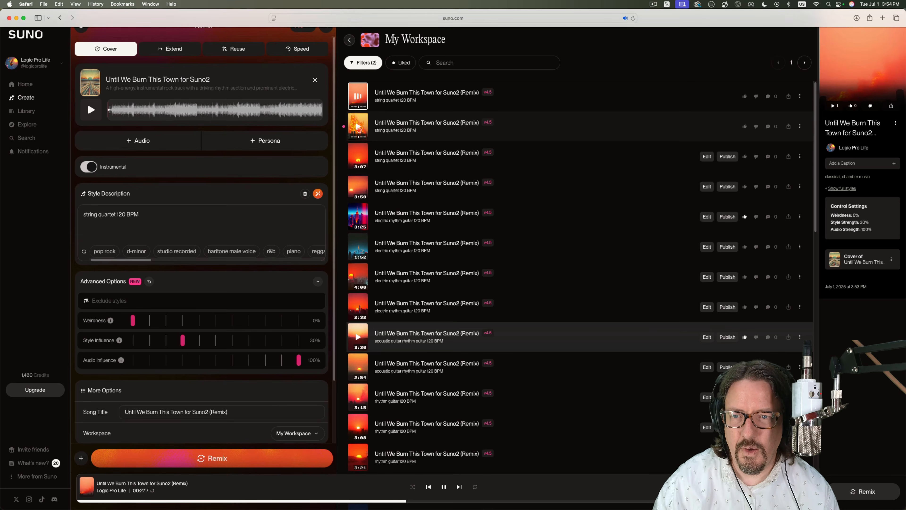
pyautogui.click(358, 127)
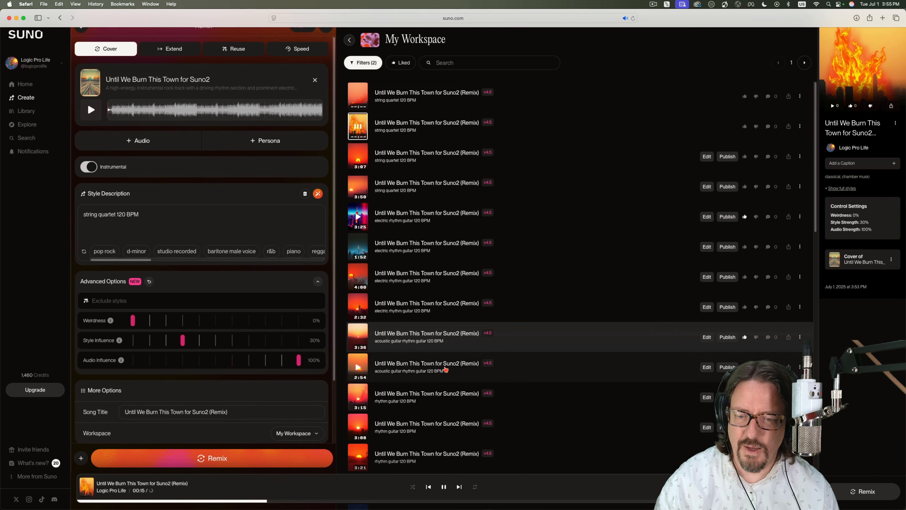
pyautogui.click(444, 487)
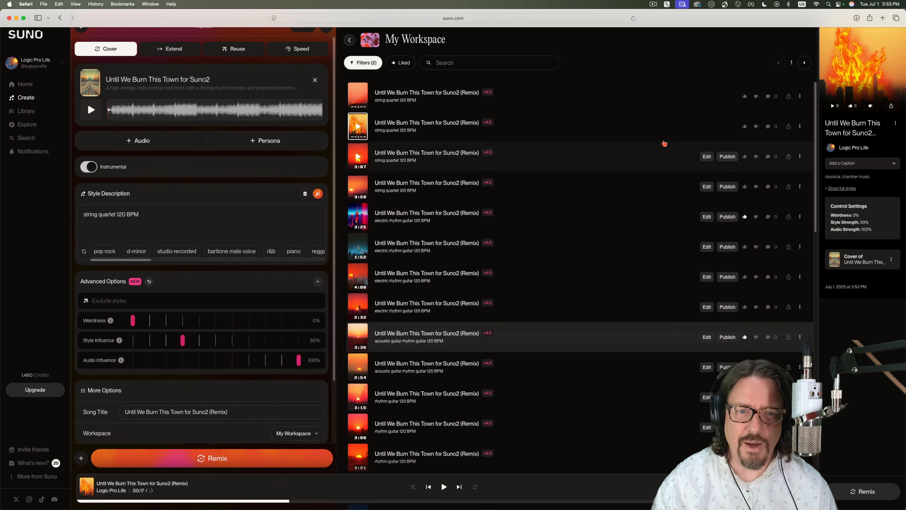
pyautogui.click(800, 127)
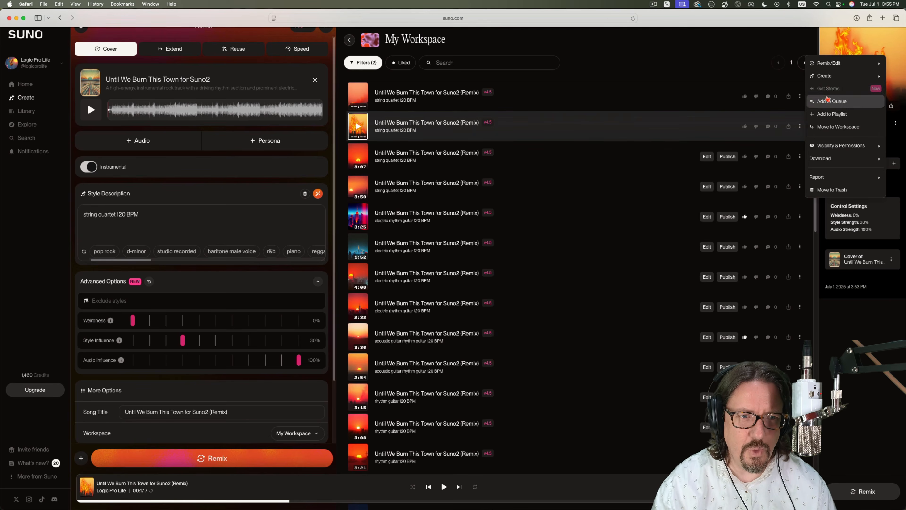
pyautogui.click(676, 127)
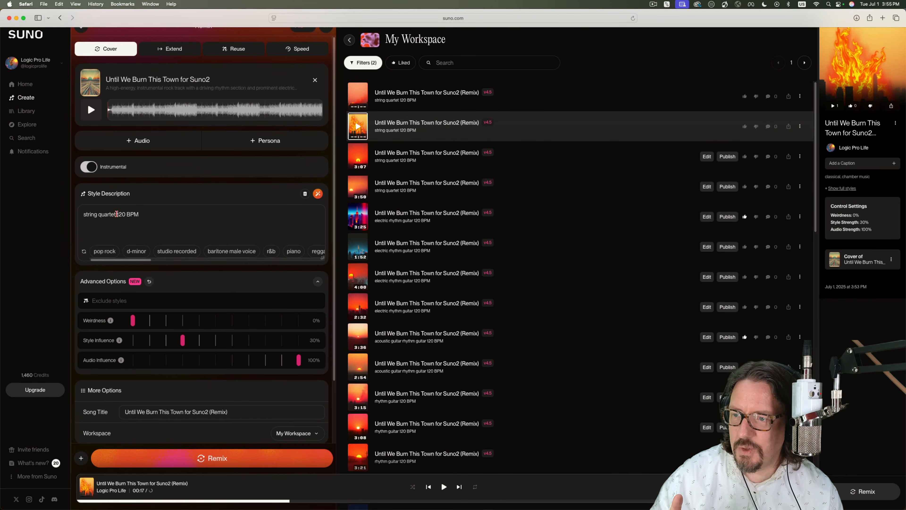
# - Change the style description to "funky dynamic brass 120 BPM" and generate new remixes
pyautogui.moveTo(115, 214); pyautogui.dragTo(46, 217)
pyautogui.write('funky')
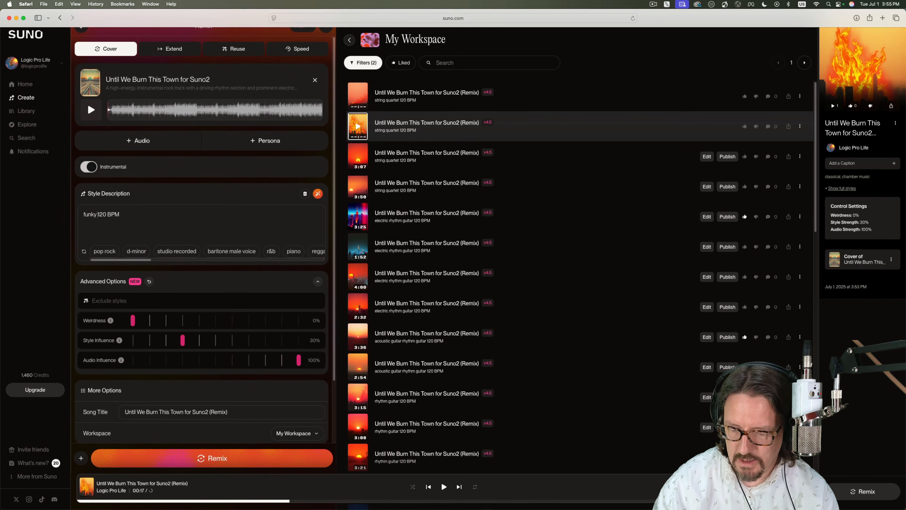
pyautogui.write(' dynamic ba')
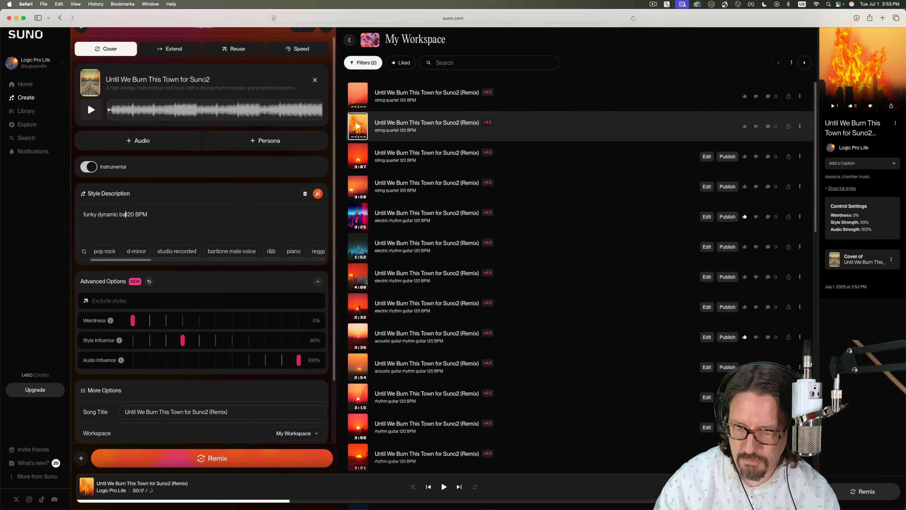
pyautogui.press('BackSpace')
pyautogui.write('rass')
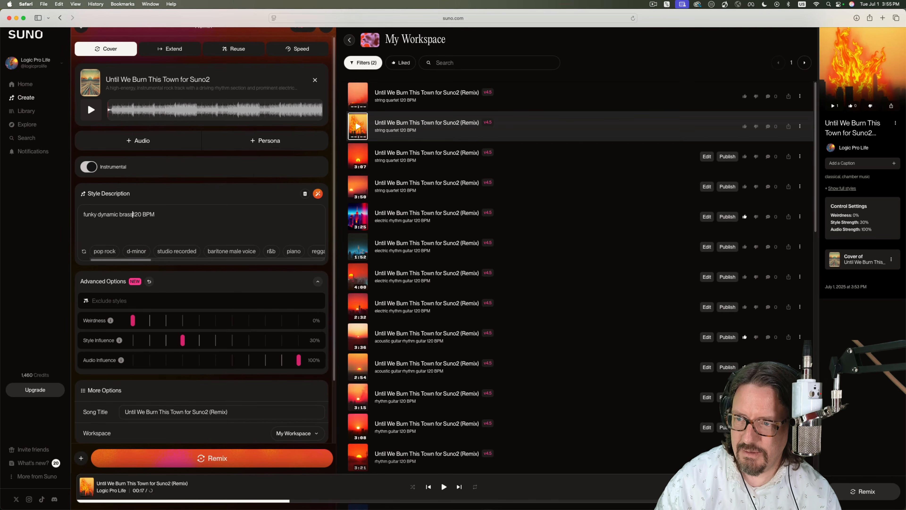
pyautogui.press('Return')
pyautogui.press('BackSpace')
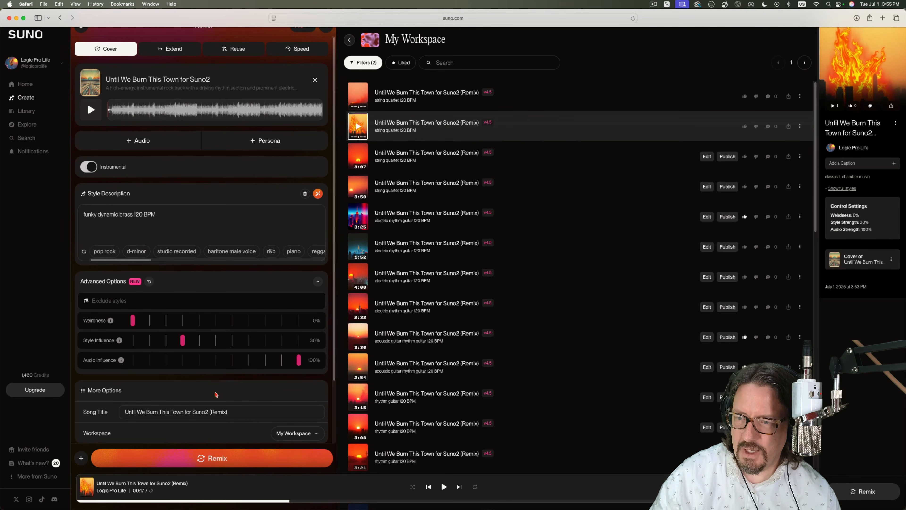
pyautogui.click(212, 464)
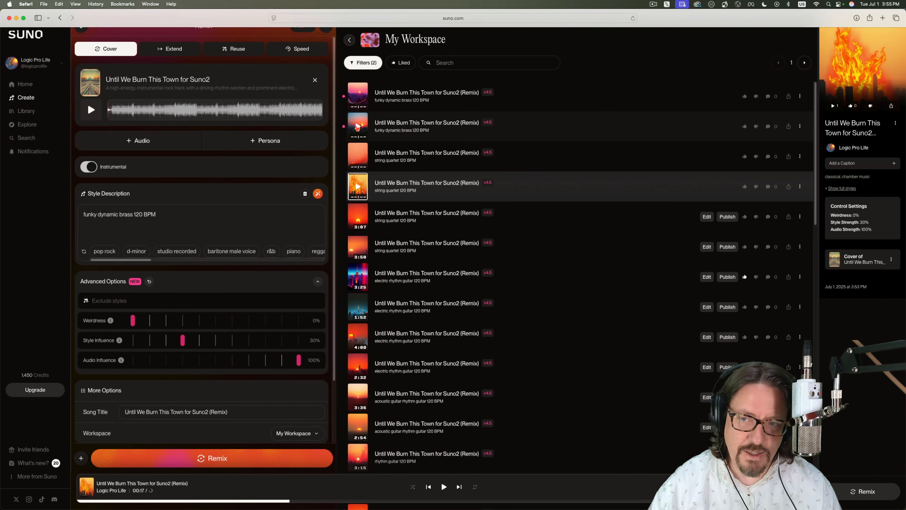
# - Listen to the first funky dynamic brass remix, skipping ahead twice to hear further passages
pyautogui.click(358, 97)
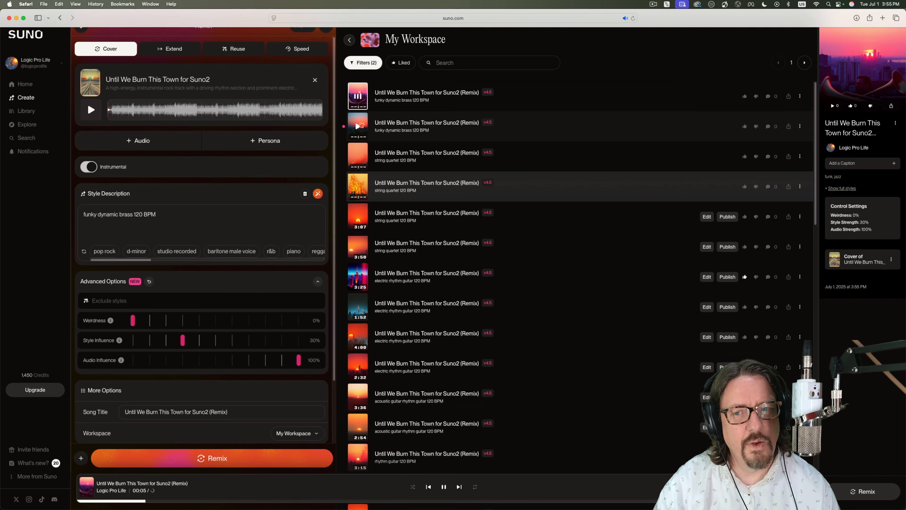
pyautogui.click(248, 502)
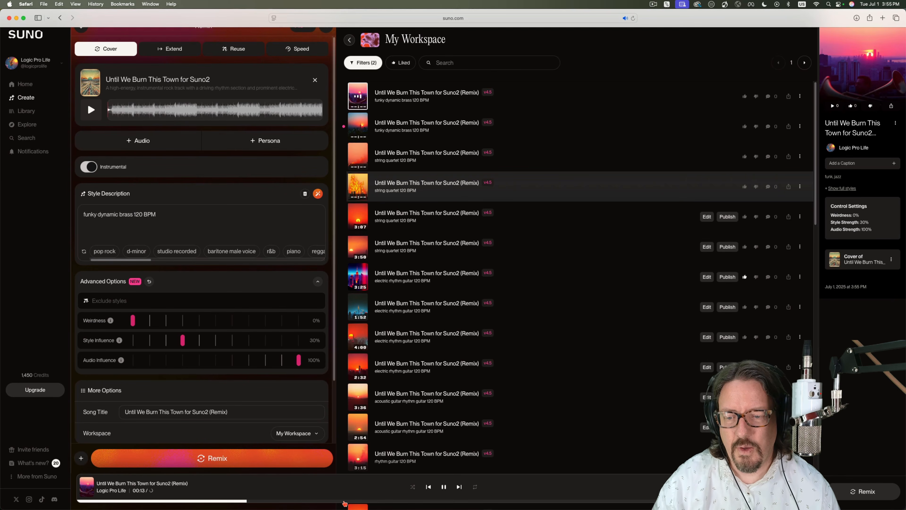
pyautogui.click(344, 501)
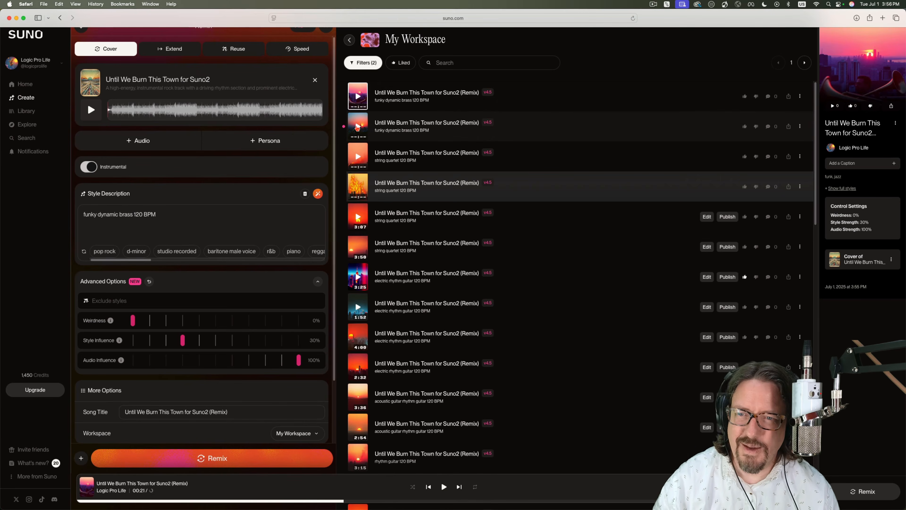
# - Listen to the second funky dynamic brass remix, pause it, and start the string quartet remix directly below it
pyautogui.click(357, 128)
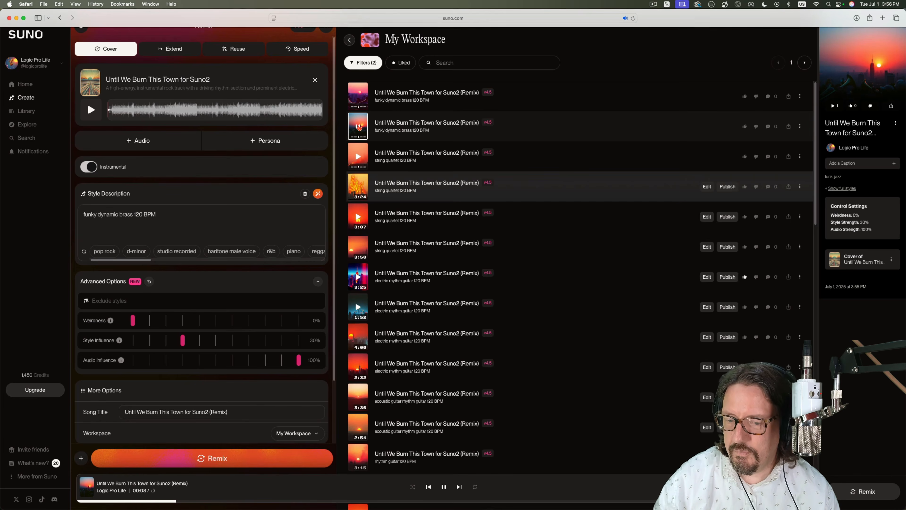
pyautogui.click(358, 126)
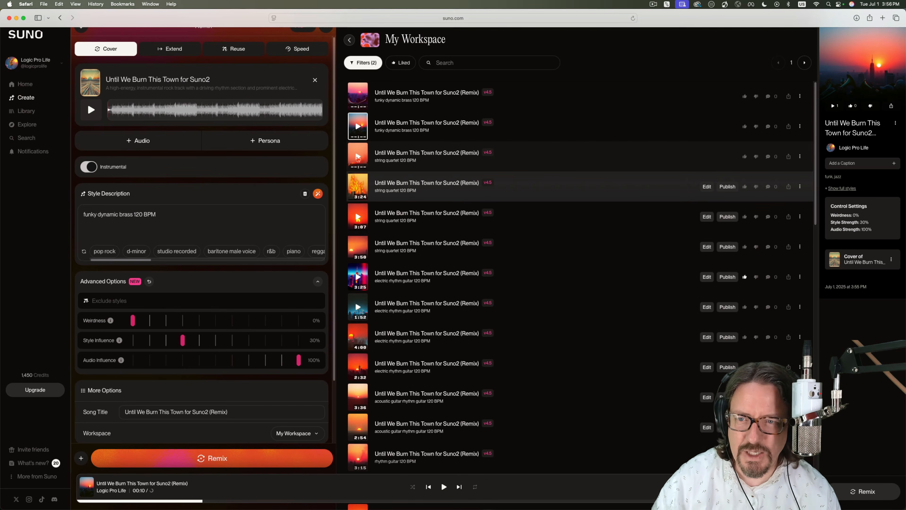
pyautogui.click(358, 159)
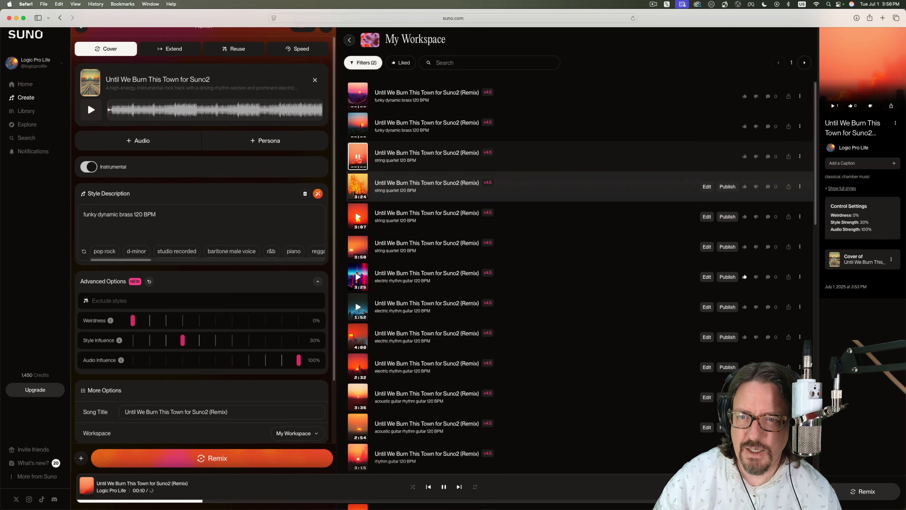
# - Play the string quartet remix with the flame artwork, mark it as liked, and pause it
pyautogui.click(358, 189)
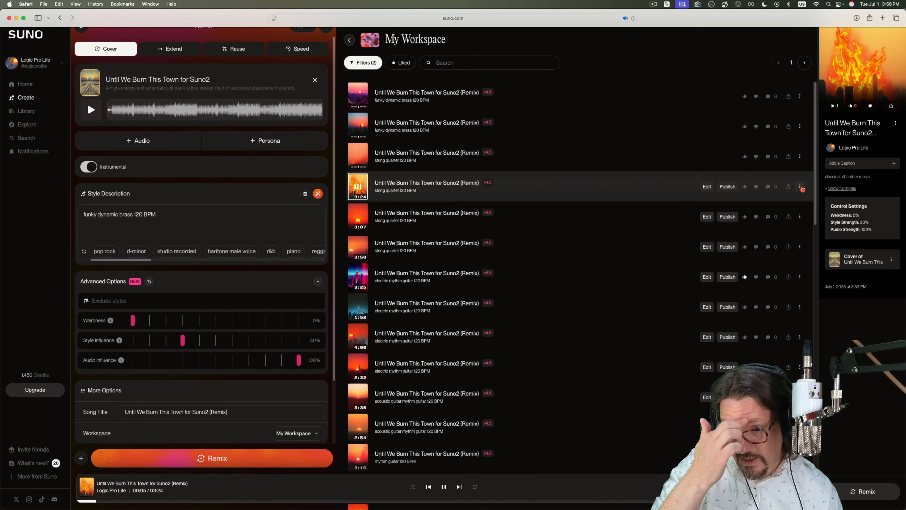
pyautogui.click(746, 186)
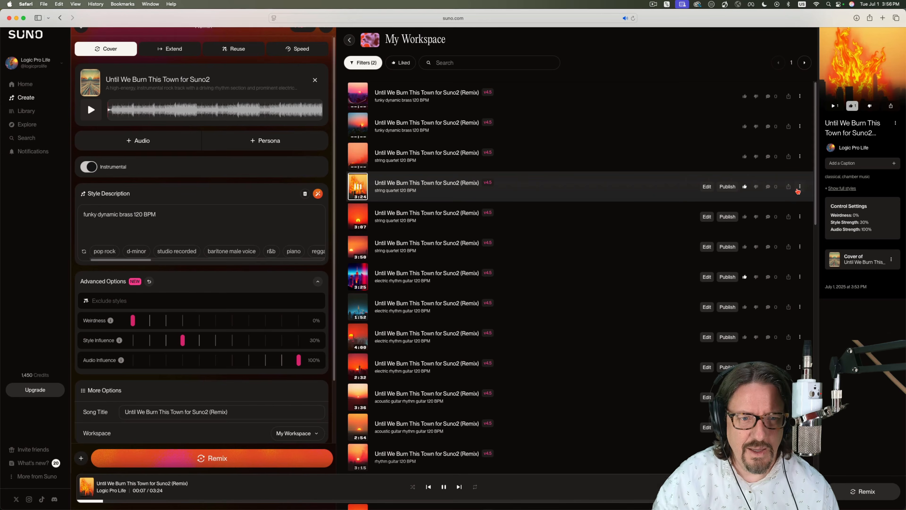
pyautogui.press('space')
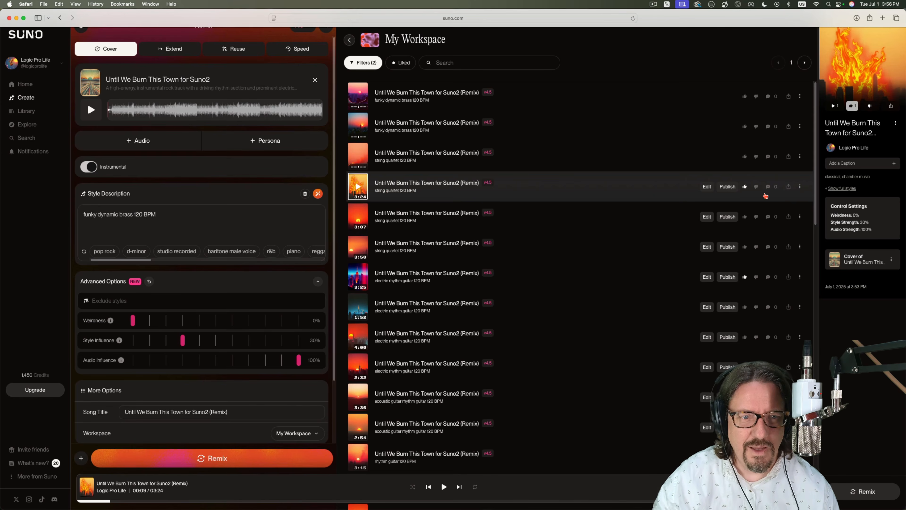
# - Extract all detected stems from the liked string quartet remix and download them all as WAV files
pyautogui.click(800, 187)
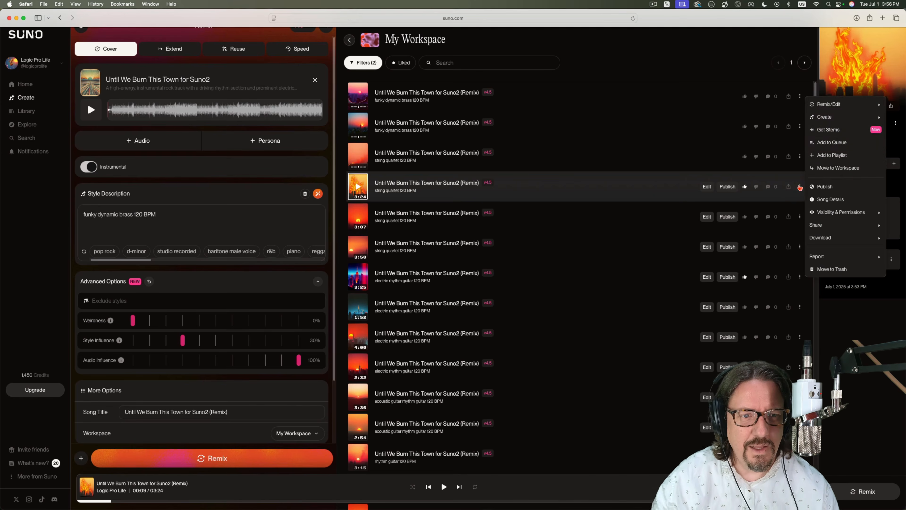
pyautogui.click(827, 132)
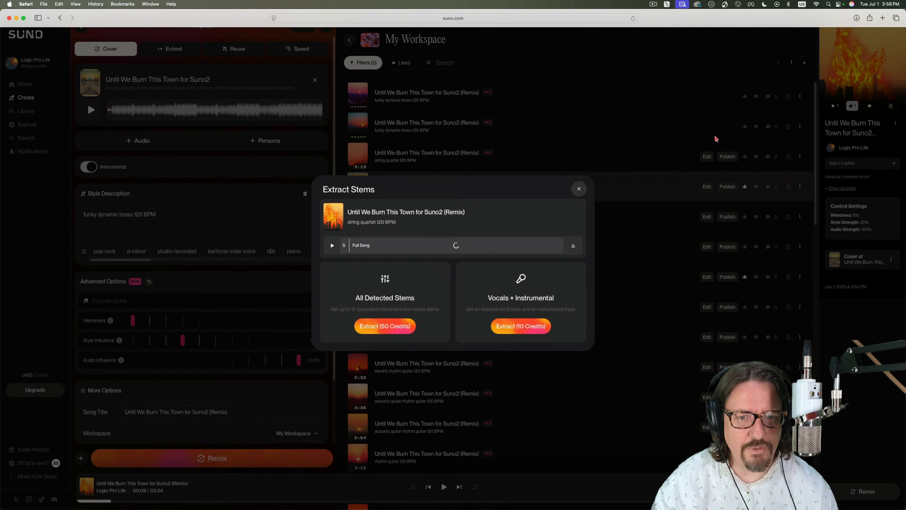
pyautogui.click(391, 328)
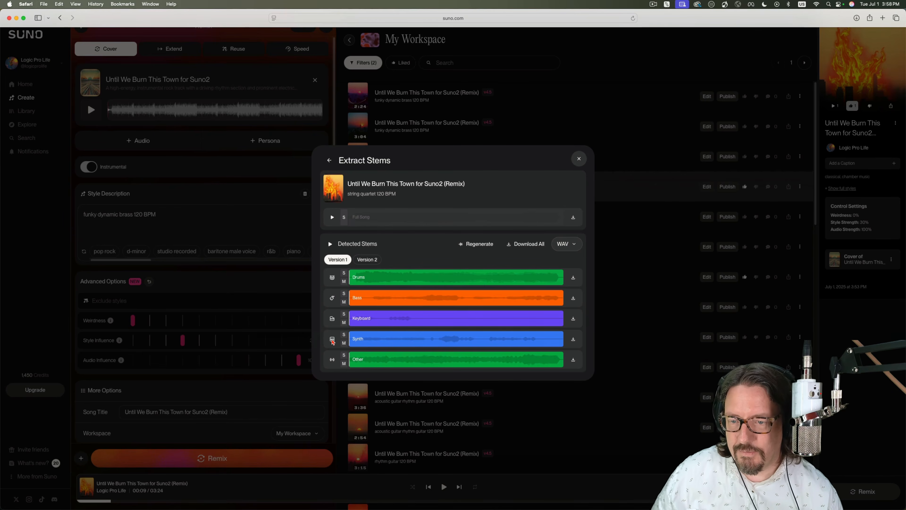
pyautogui.click(529, 244)
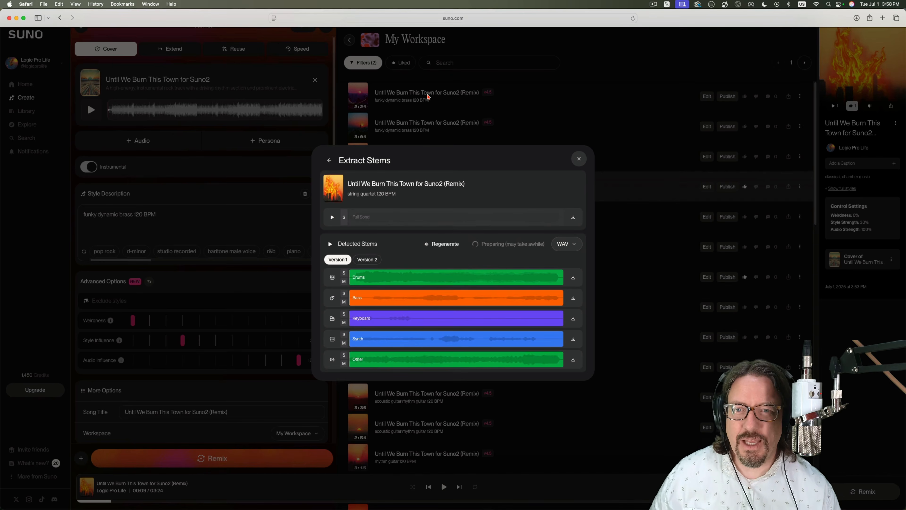
pyautogui.click(580, 160)
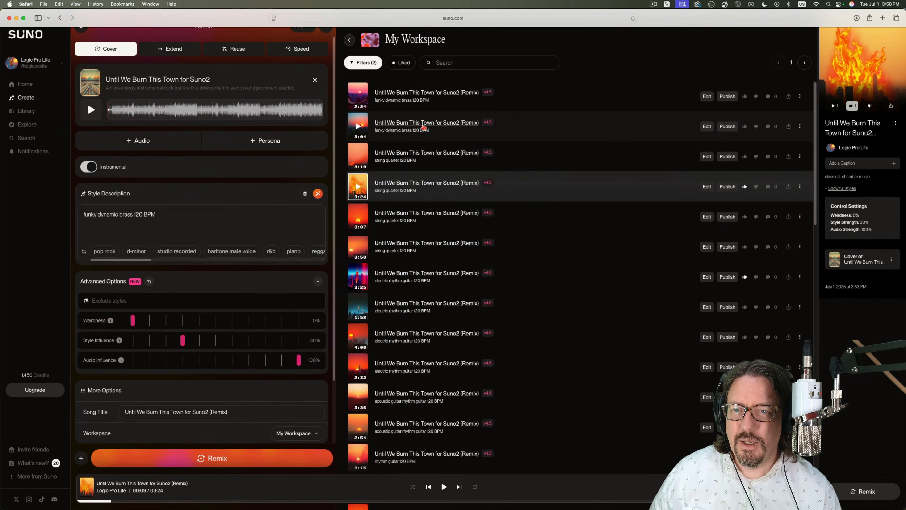
# - Briefly play and like the second funky dynamic brass remix, then extract all its detected stems
pyautogui.click(357, 126)
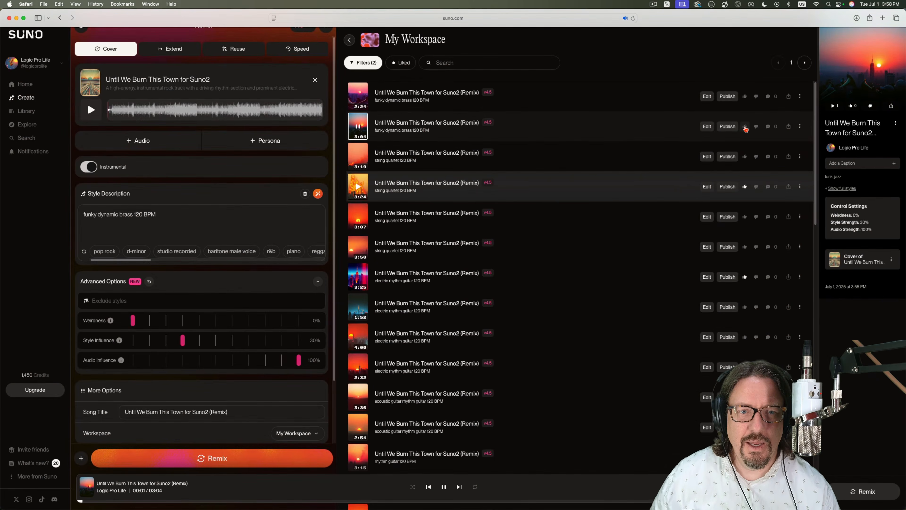
pyautogui.click(745, 127)
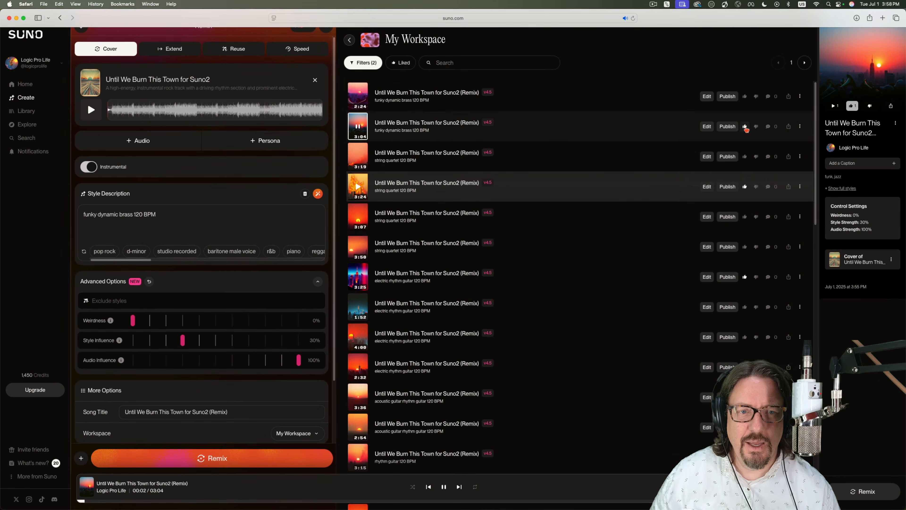
pyautogui.click(358, 127)
pyautogui.click(800, 126)
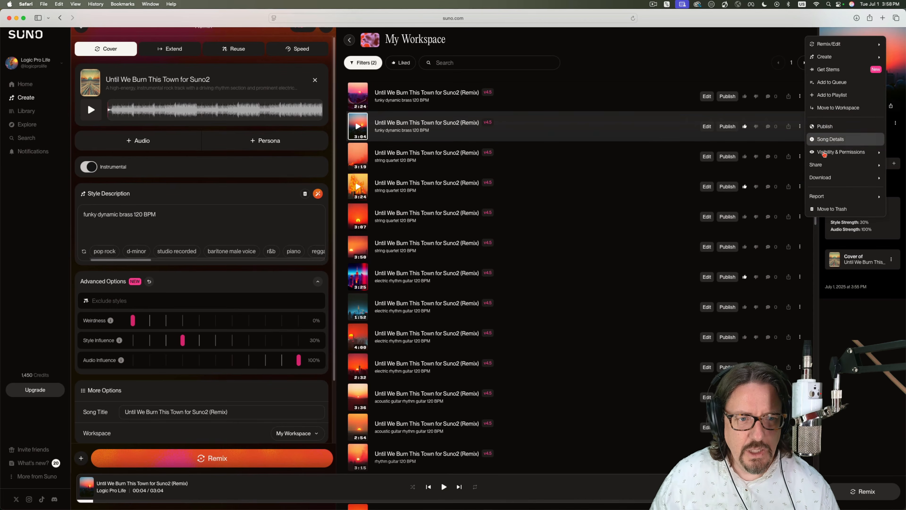
pyautogui.click(829, 70)
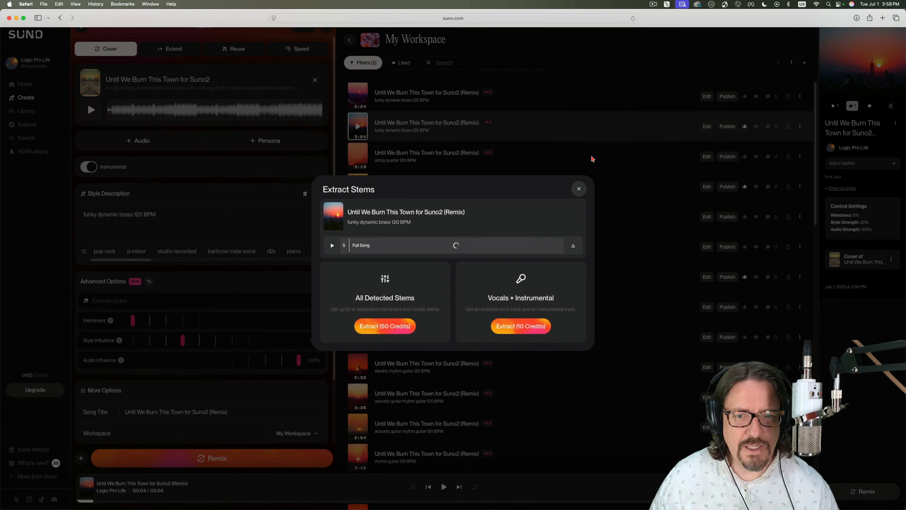
pyautogui.click(379, 330)
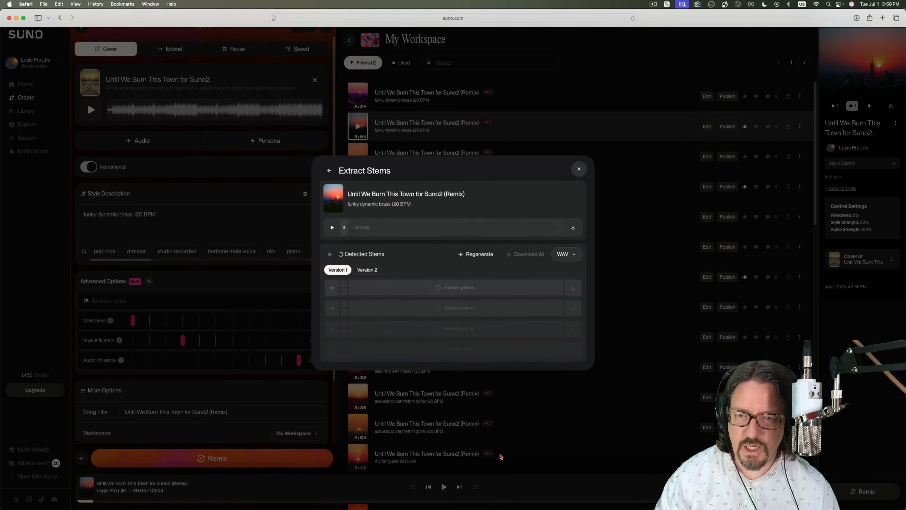
# - Switch to Logic Pro, open the Downloads folder over it, and expand the newly downloaded remix stems folder
pyautogui.press('super+Tab')
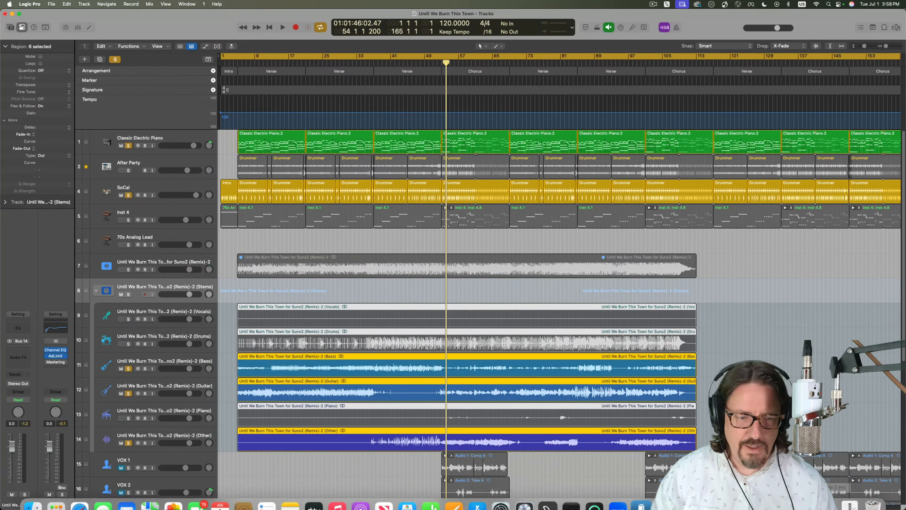
pyautogui.click(850, 493)
pyautogui.click(851, 464)
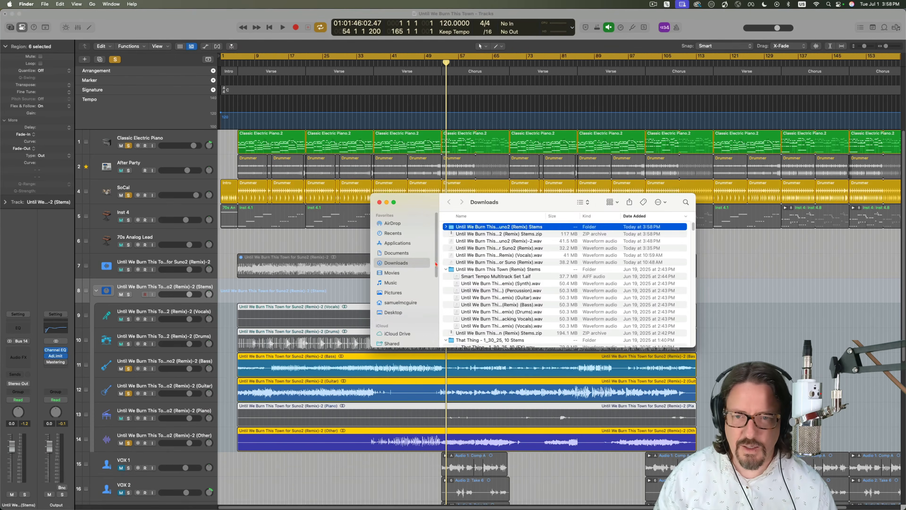
pyautogui.click(446, 227)
pyautogui.moveTo(520, 202); pyautogui.dragTo(508, 268)
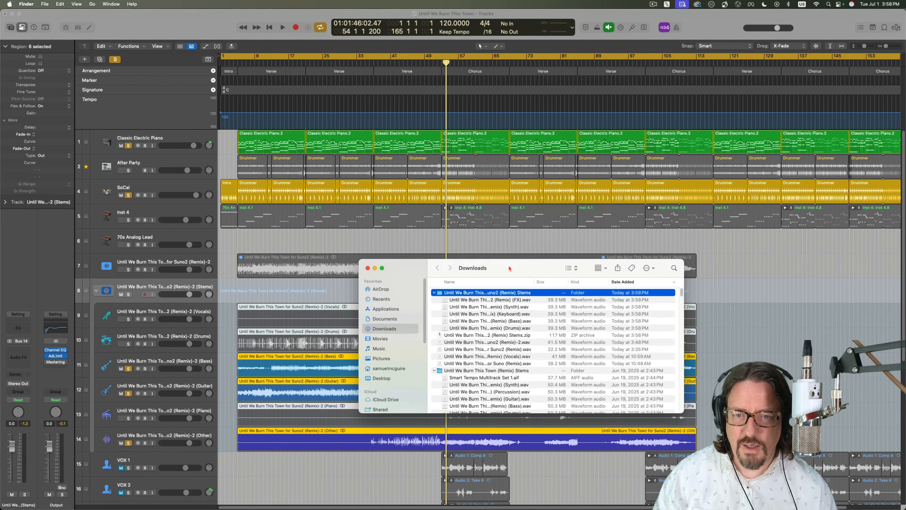
# - Preview the FX stem of the string quartet remix, skipping ahead through several passages
pyautogui.press('Down')
pyautogui.press('space')
pyautogui.click(426, 305)
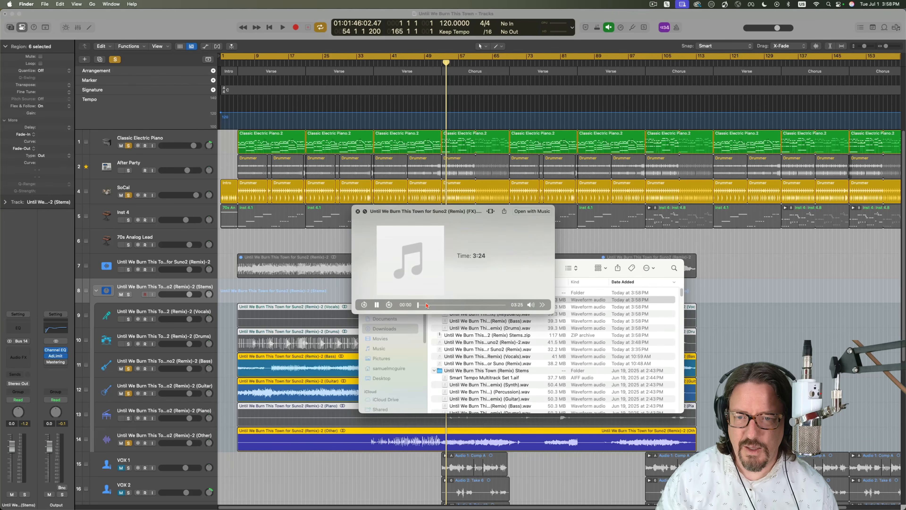
pyautogui.click(436, 305)
pyautogui.click(456, 305)
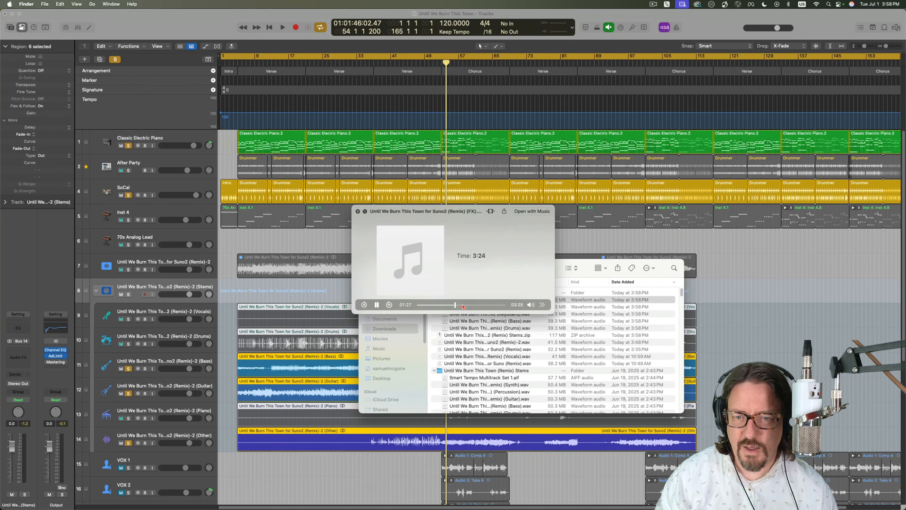
pyautogui.click(471, 304)
pyautogui.press('space')
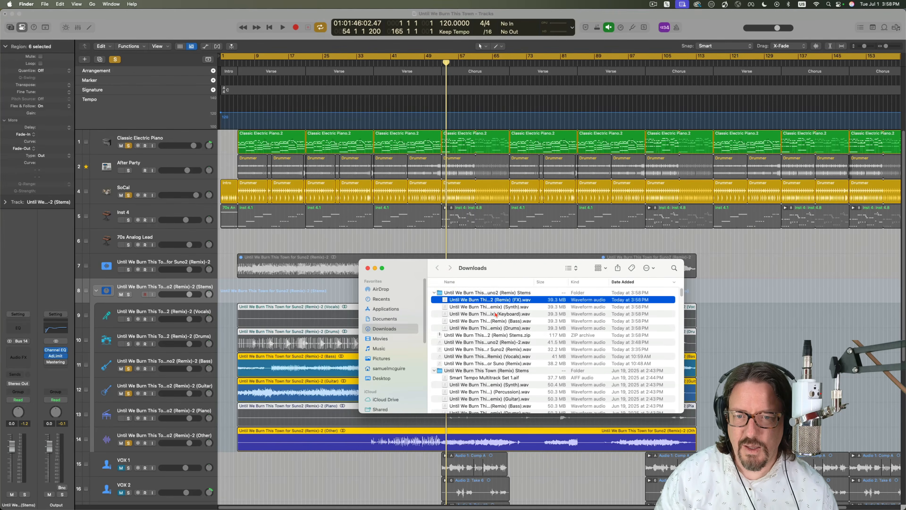
# - Preview the Synth stem of the string quartet remix at several points along its length
pyautogui.click(489, 307)
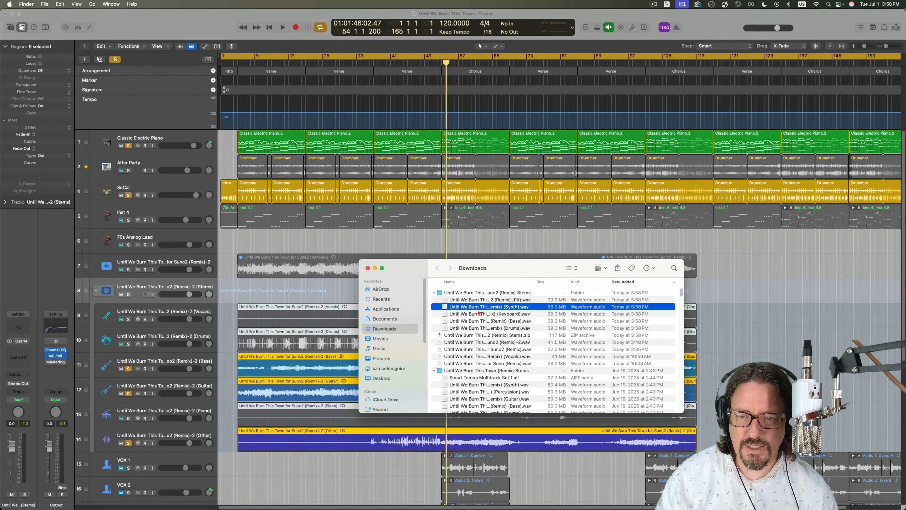
pyautogui.press('space')
pyautogui.click(449, 306)
pyautogui.click(457, 305)
pyautogui.click(470, 306)
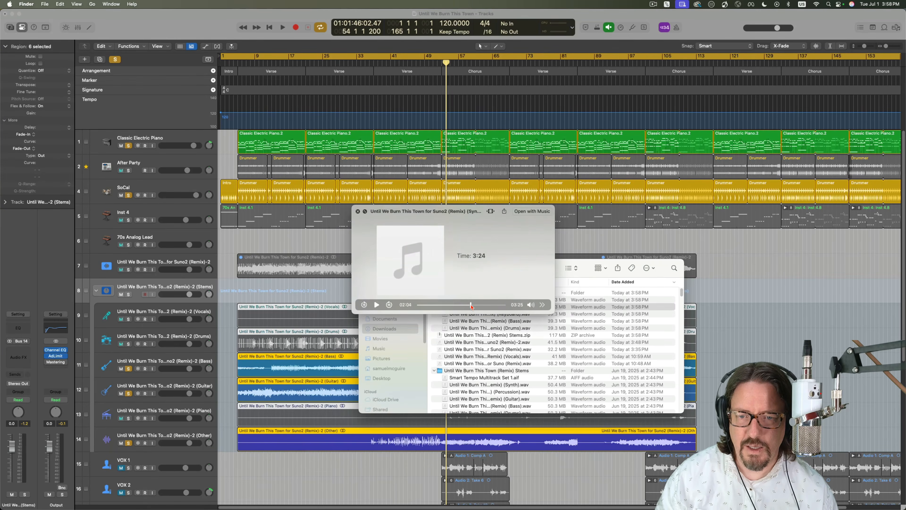
pyautogui.click(465, 304)
pyautogui.press('space')
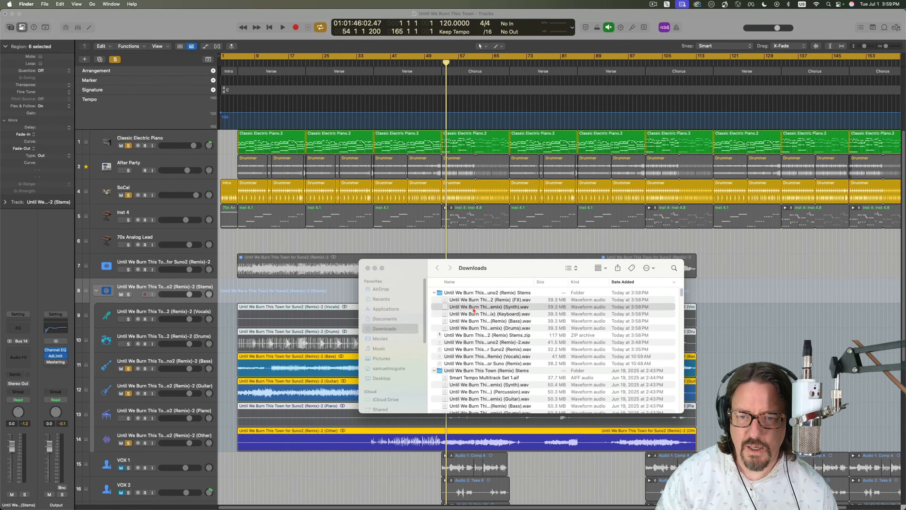
# - Preview the Keyboard stem of the string quartet remix, including a passage in its second half
pyautogui.click(470, 314)
pyautogui.press('space')
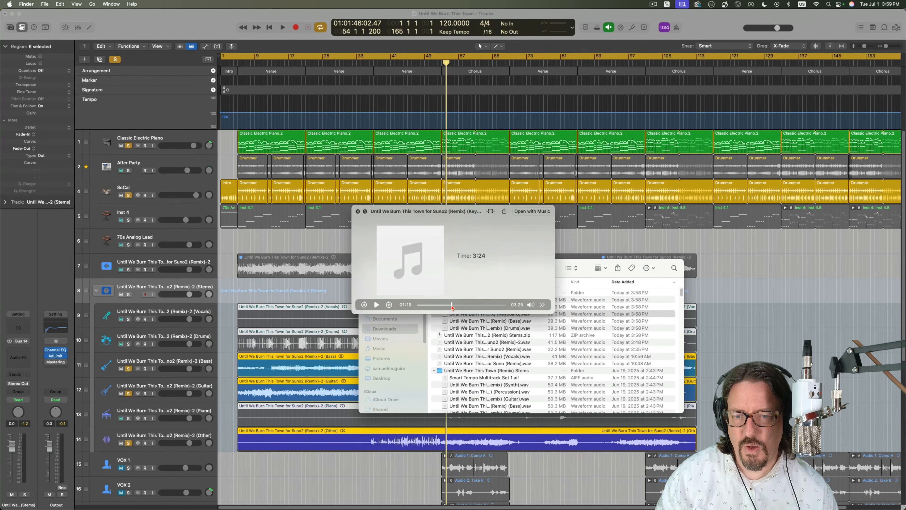
pyautogui.click(472, 306)
pyautogui.press('space')
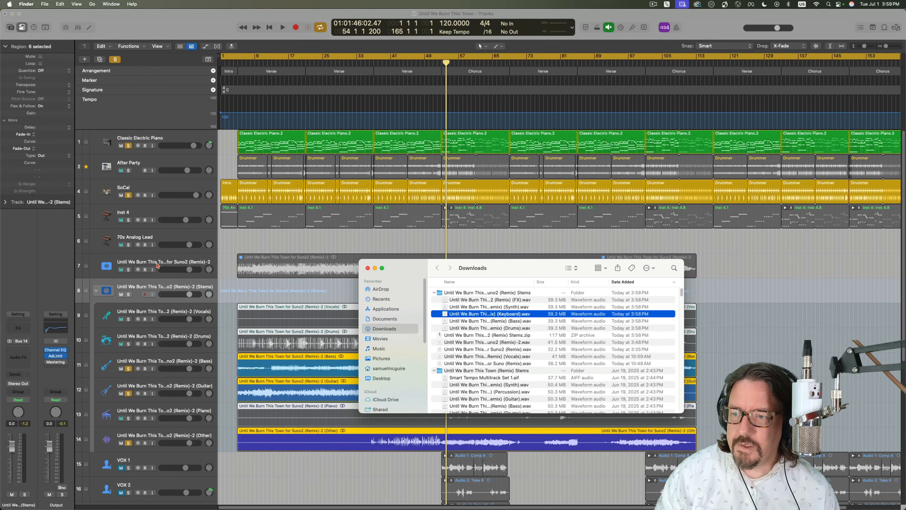
# - Add a new audio track directly below the full Suno remix track in the Logic Pro project
pyautogui.click(151, 274)
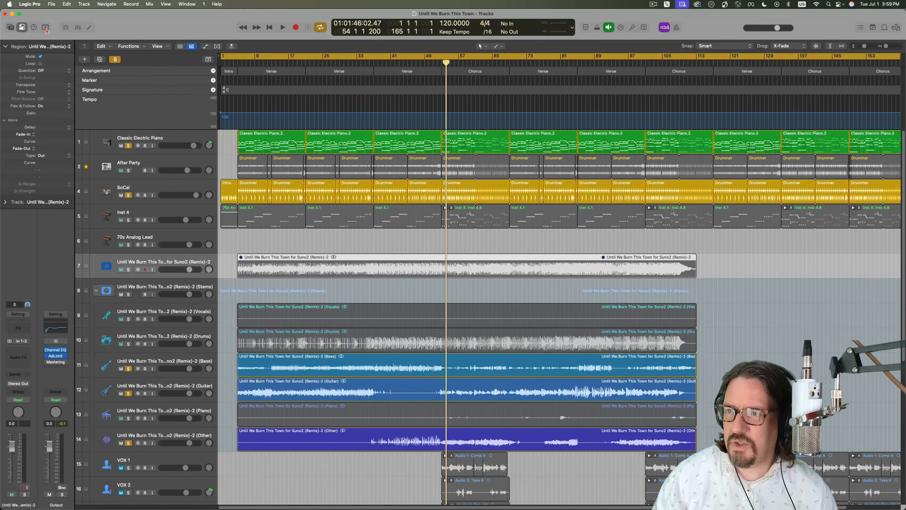
pyautogui.click(86, 5)
pyautogui.click(104, 23)
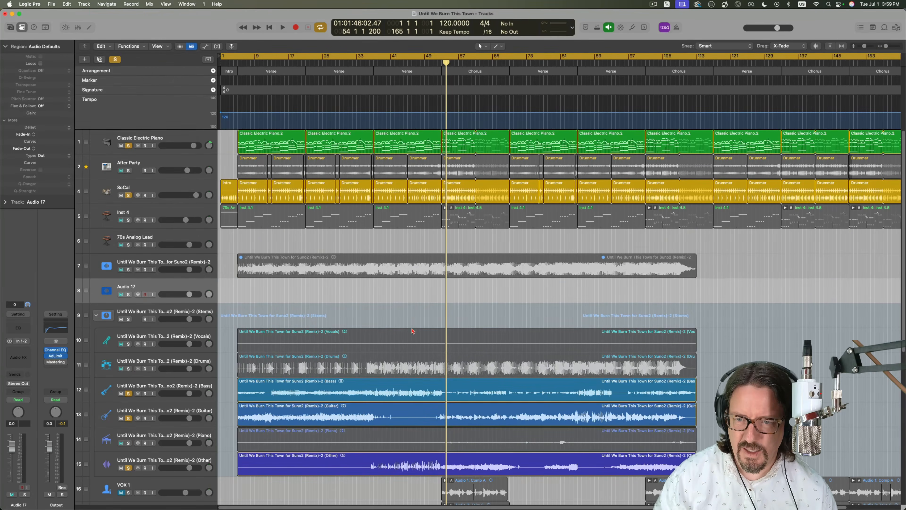
# - Import the string quartet remix's FX stem onto the new audio track, starting at the first verse
pyautogui.press('super+Tab')
pyautogui.click(479, 301)
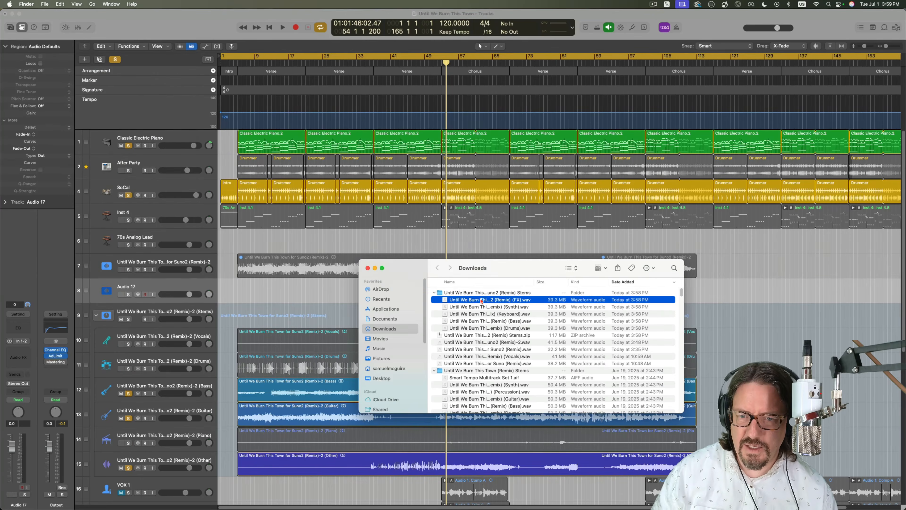
pyautogui.moveTo(283, 298); pyautogui.dragTo(242, 310)
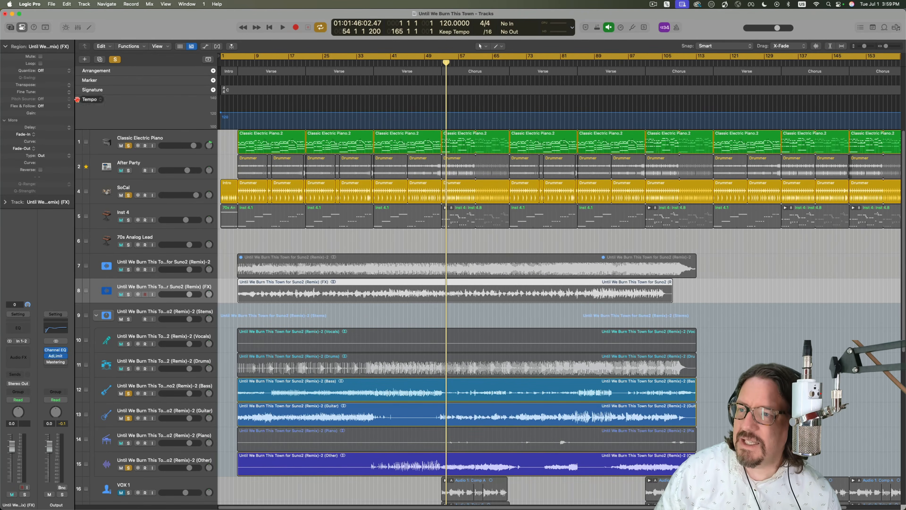
# - Try to set Flex & Follow to On for the FX stem region, and start its Smart Tempo analysis
pyautogui.click(42, 106)
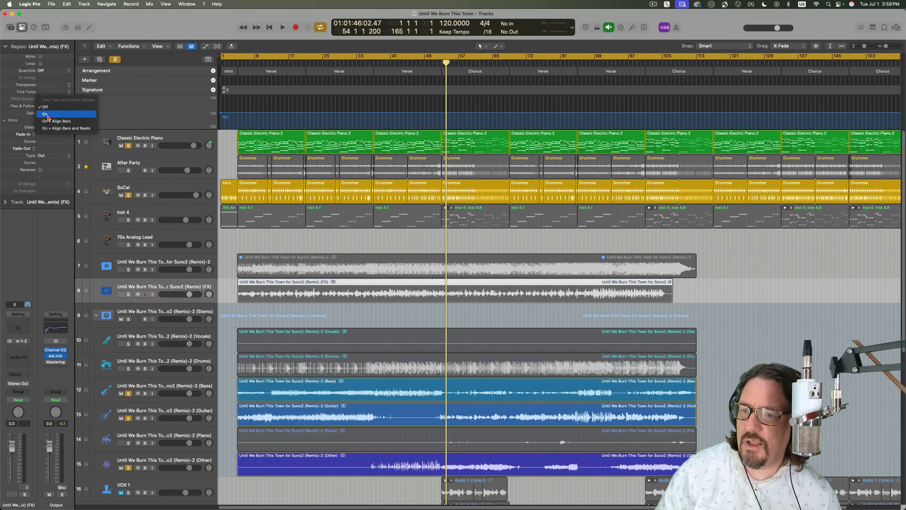
pyautogui.click(47, 114)
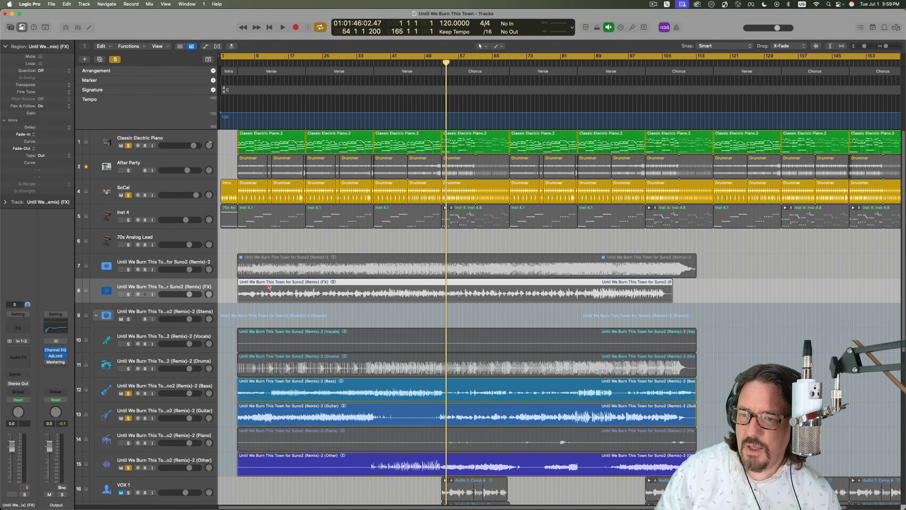
pyautogui.press('e')
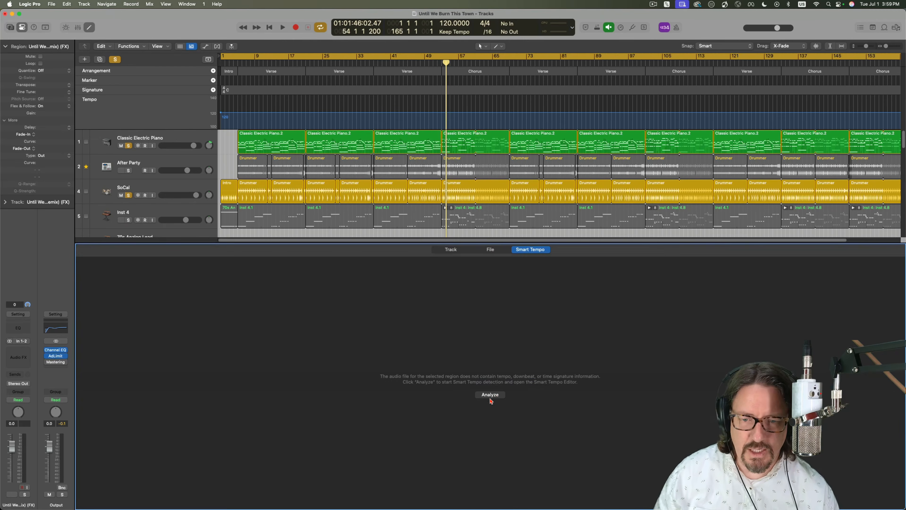
pyautogui.click(490, 395)
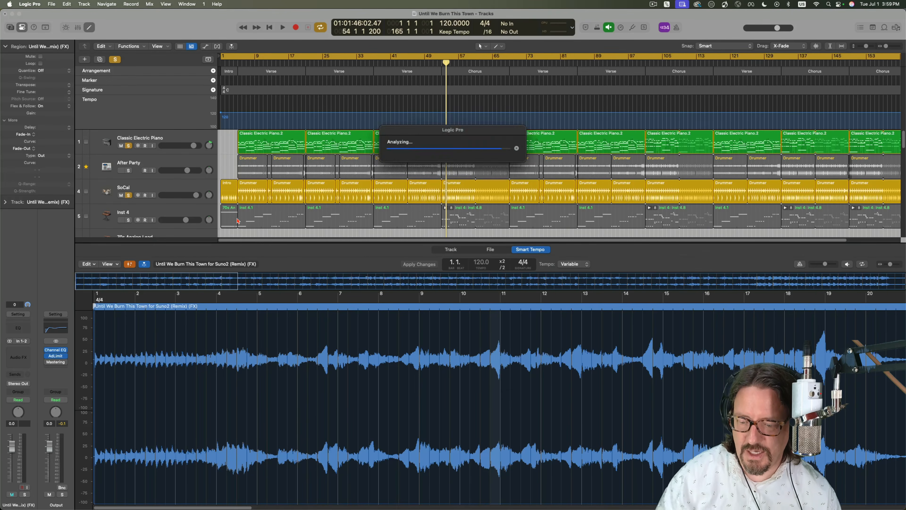
# - Close the audio editor, solo the FX stem track and play the song from the first verse at bar 5
pyautogui.press('e')
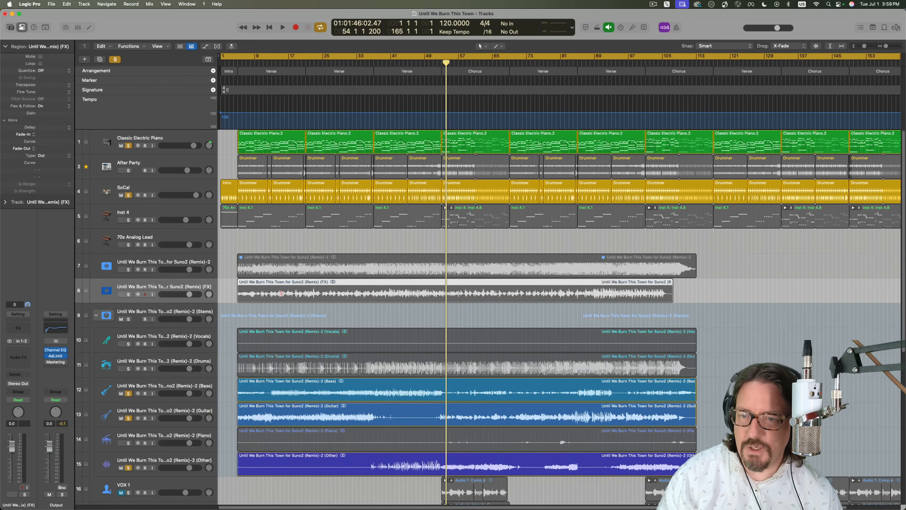
pyautogui.moveTo(266, 61); pyautogui.dragTo(237, 66)
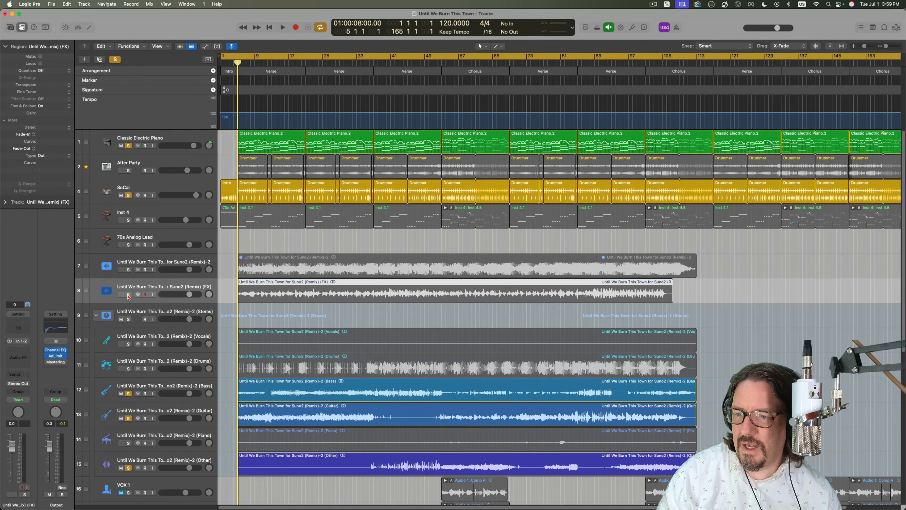
pyautogui.click(129, 294)
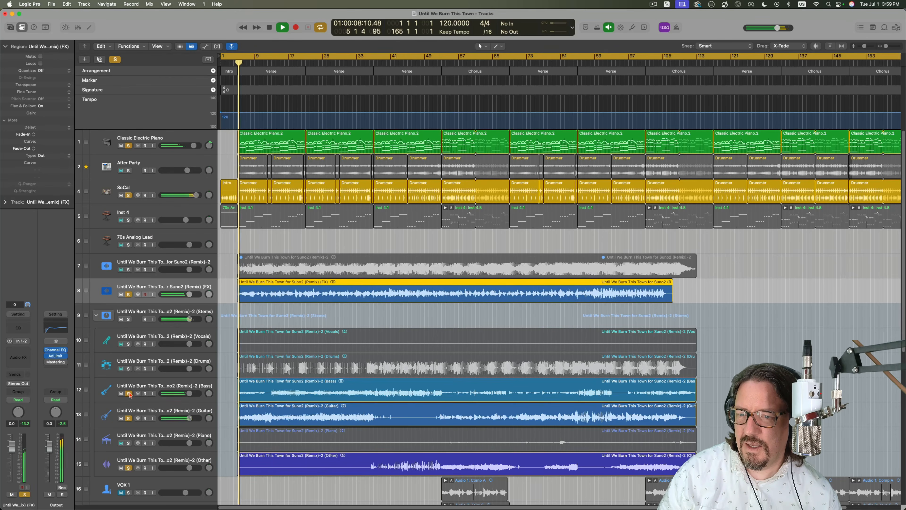
pyautogui.click(129, 393)
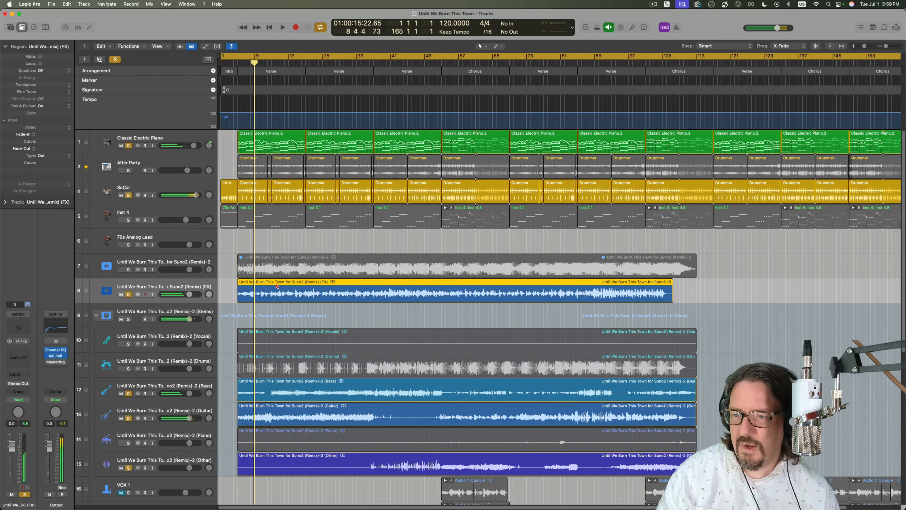
# - Move the FX stem region earlier so it starts at bar 1, and play the song to check its timing
pyautogui.moveTo(277, 286); pyautogui.dragTo(260, 286)
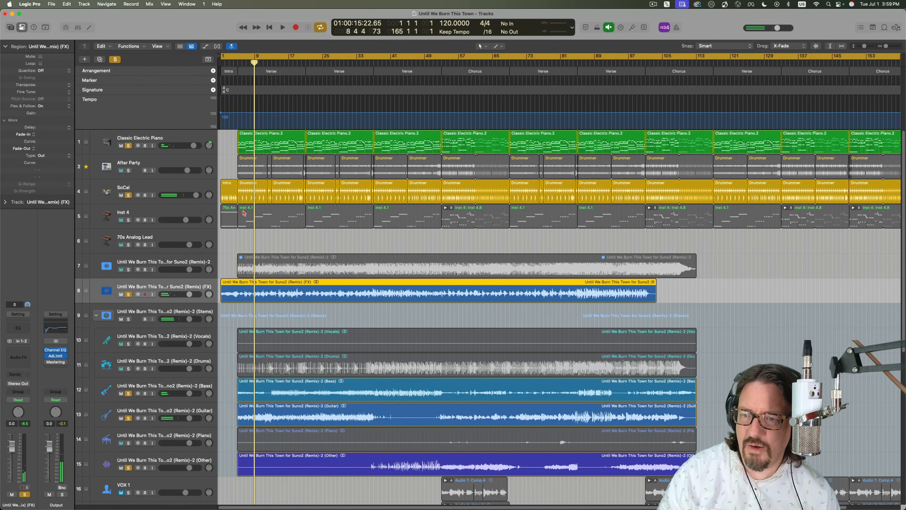
pyautogui.press('space')
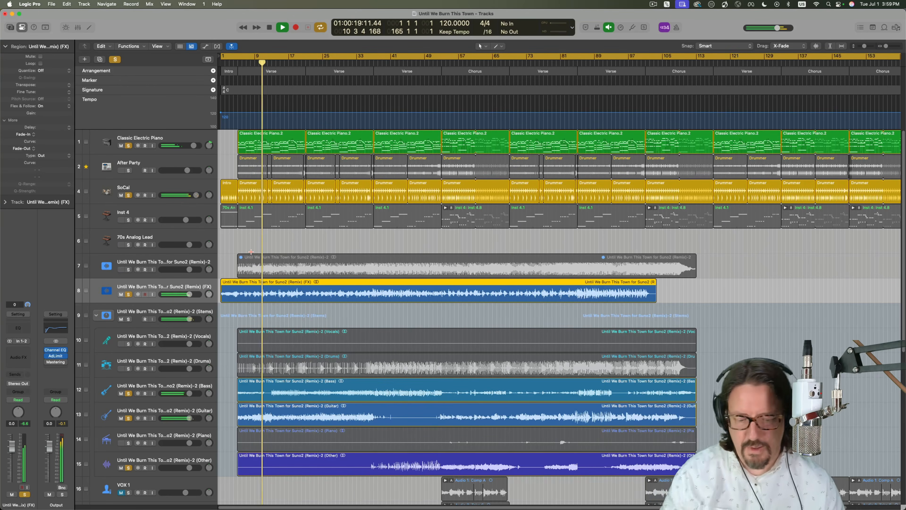
pyautogui.press('super+Right')
pyautogui.press('super+Right')
pyautogui.press('super+Right')
pyautogui.press('super+Right')
pyautogui.press('super+Right')
pyautogui.press('super+Right')
pyautogui.press('super+Right')
pyautogui.press('super+Right')
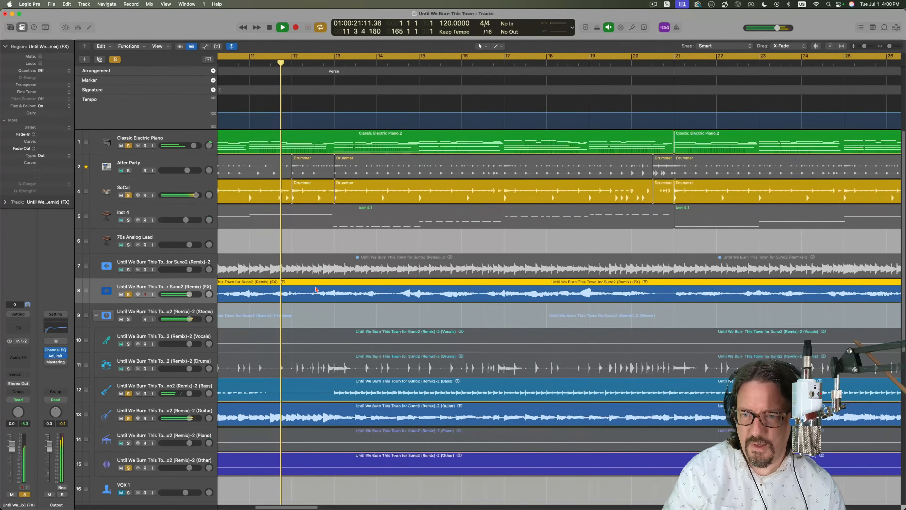
pyautogui.moveTo(316, 290)
pyautogui.mouseDown()
pyautogui.moveTo(323, 285)
pyautogui.moveTo(315, 287)
pyautogui.mouseUp()
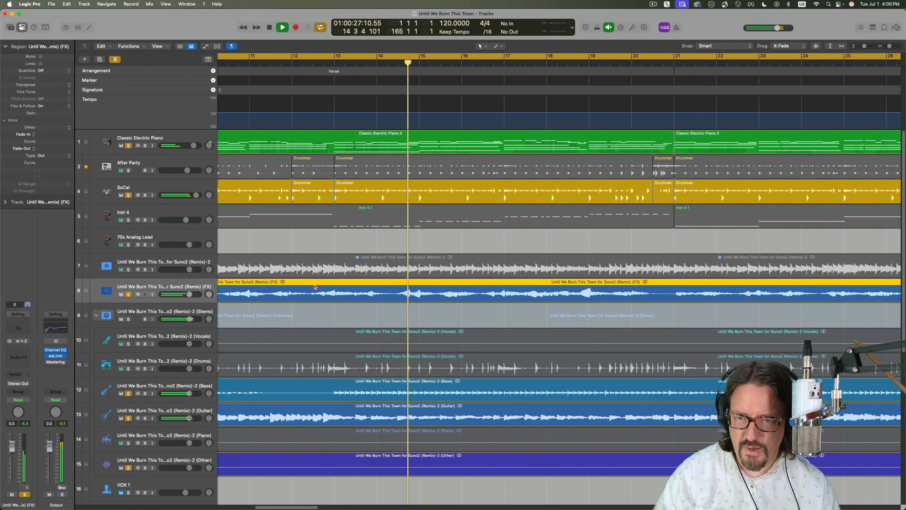
# - Fine-tune the FX stem region's timing during playback so it starts about a third of a bar after bar 1
pyautogui.hscroll(-10, 303, 289)
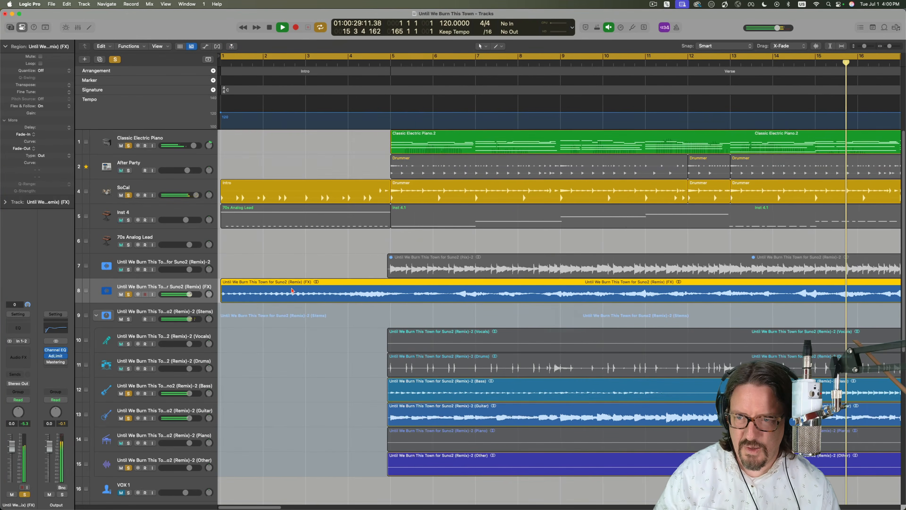
pyautogui.moveTo(292, 290); pyautogui.dragTo(311, 290)
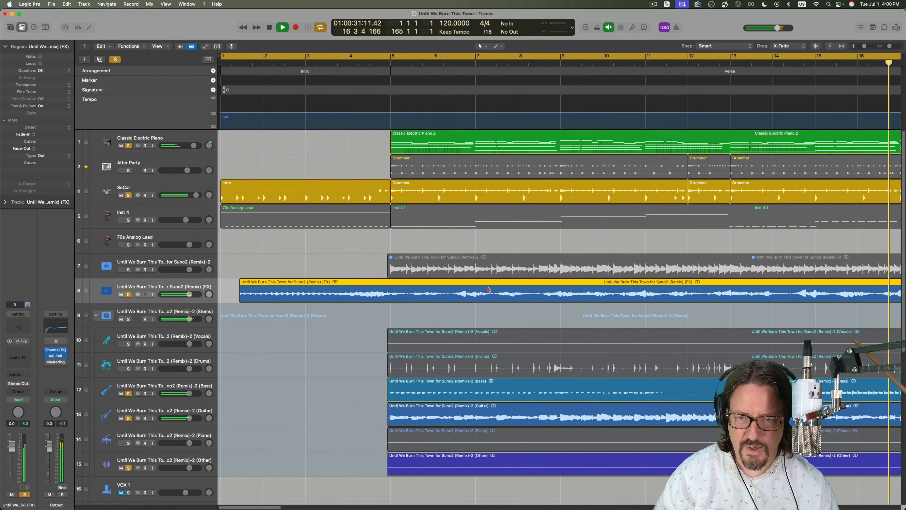
pyautogui.moveTo(492, 285); pyautogui.dragTo(487, 285)
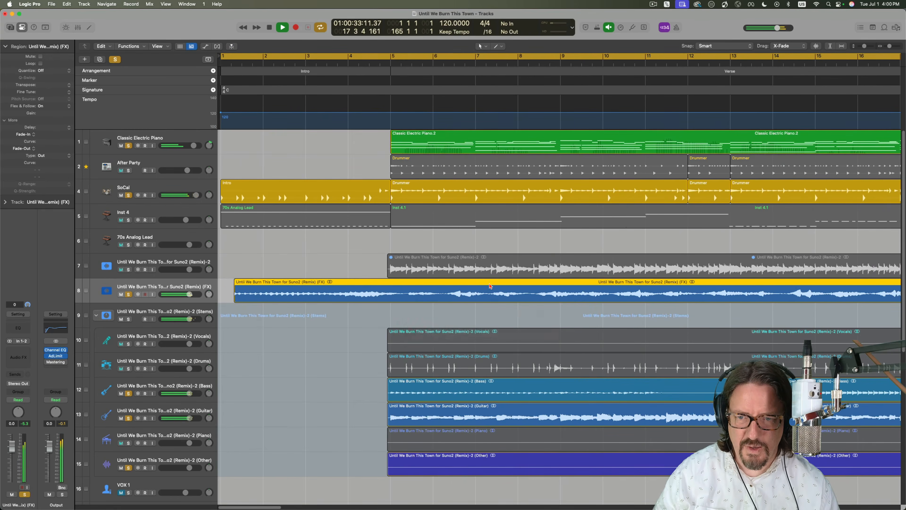
pyautogui.hscroll(12, 480, 285)
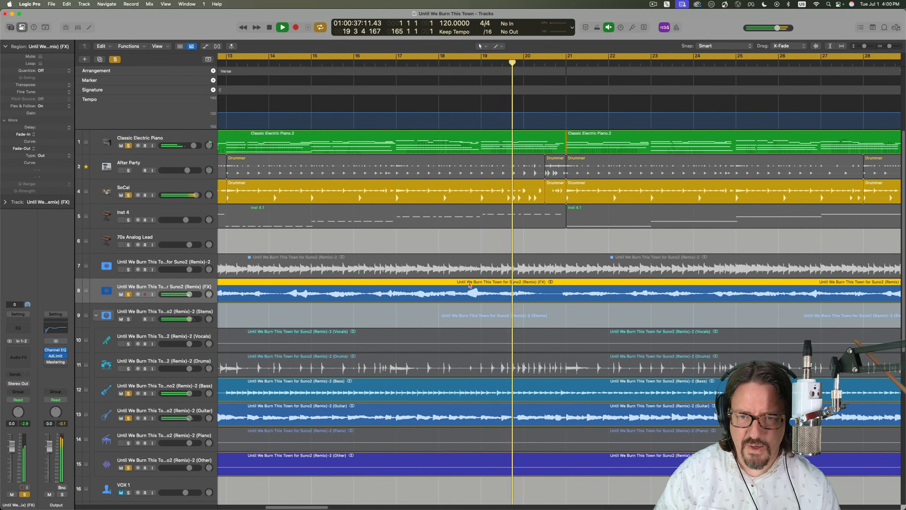
pyautogui.moveTo(470, 285); pyautogui.dragTo(472, 284)
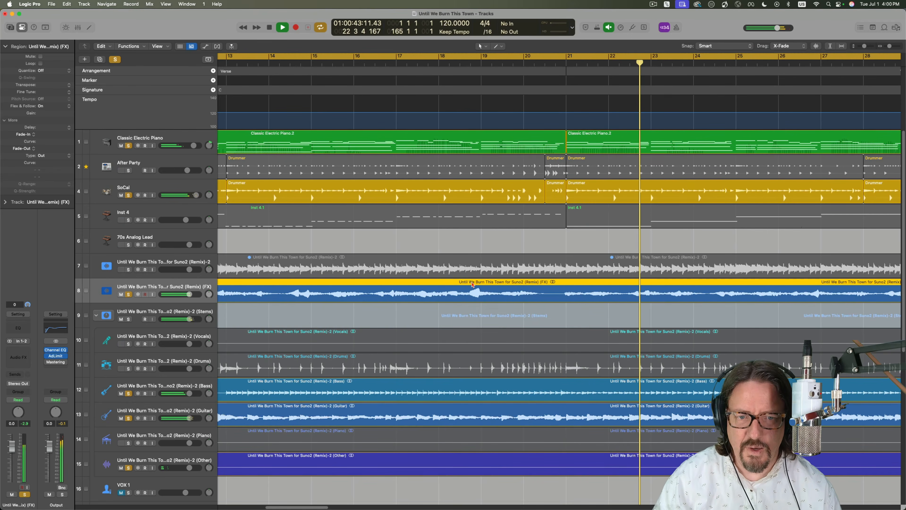
# - Listen to the shifted FX stem against the following verses and examine how it lines up with the arrangement
pyautogui.press('super+Left')
pyautogui.press('super+Left')
pyautogui.press('super+Left')
pyautogui.press('super+Left')
pyautogui.press('super+Left')
pyautogui.press('super+Left')
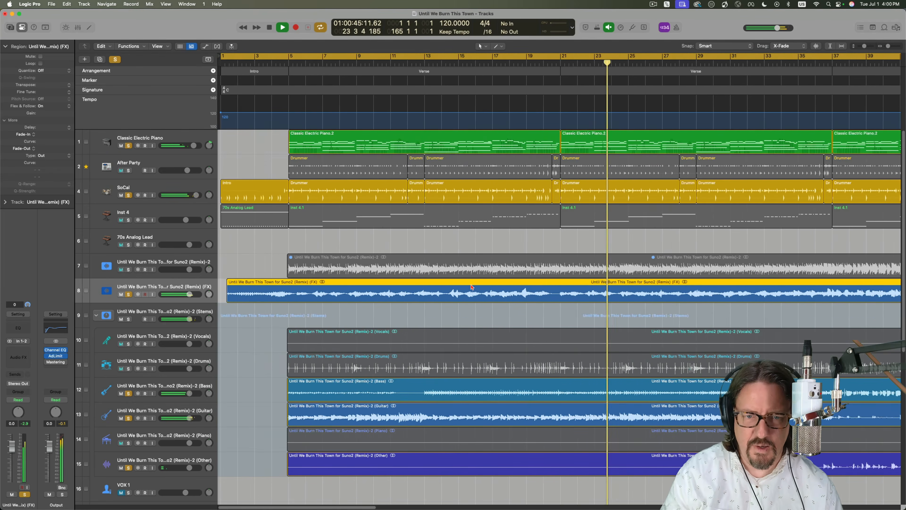
pyautogui.hscroll(3, 474, 298)
pyautogui.hscroll(3, 474, 299)
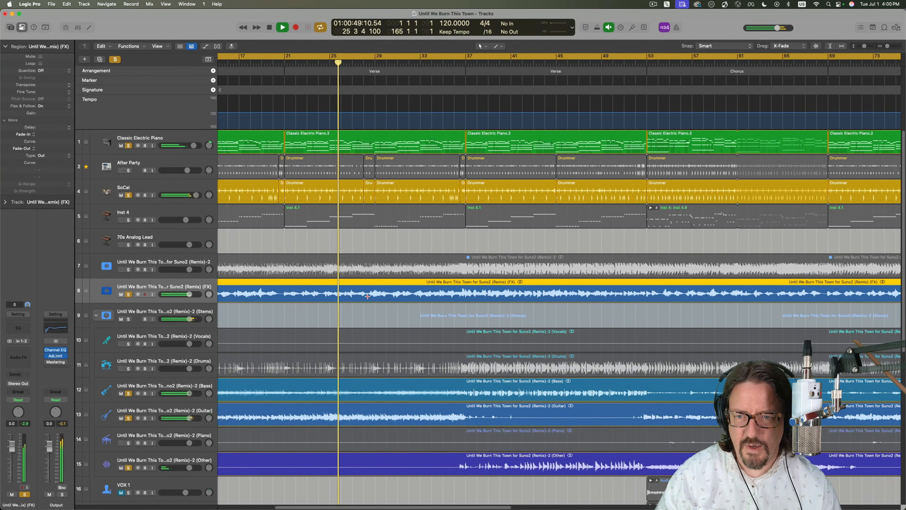
# - Switch to Suno, download all stems of the funky dynamic brass remix as WAV, and return to Logic Pro
pyautogui.press('super+Tab')
pyautogui.press('super+Tab')
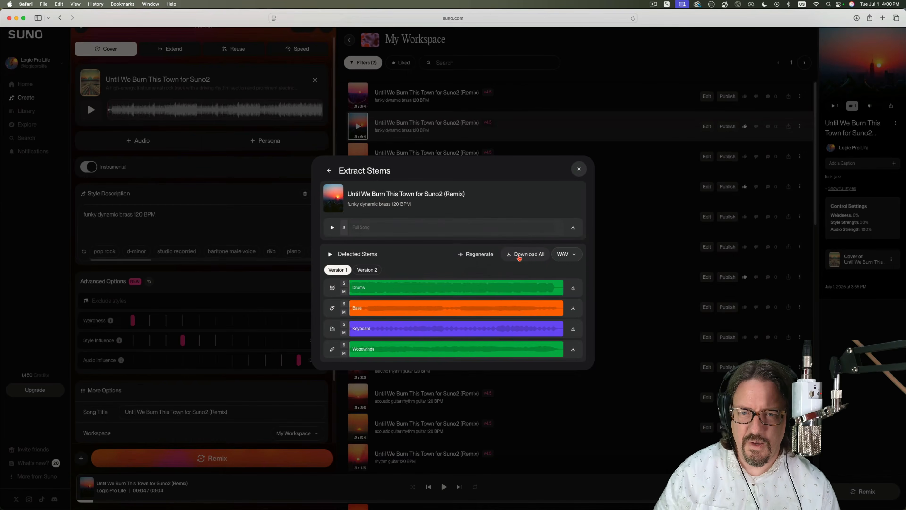
pyautogui.click(525, 254)
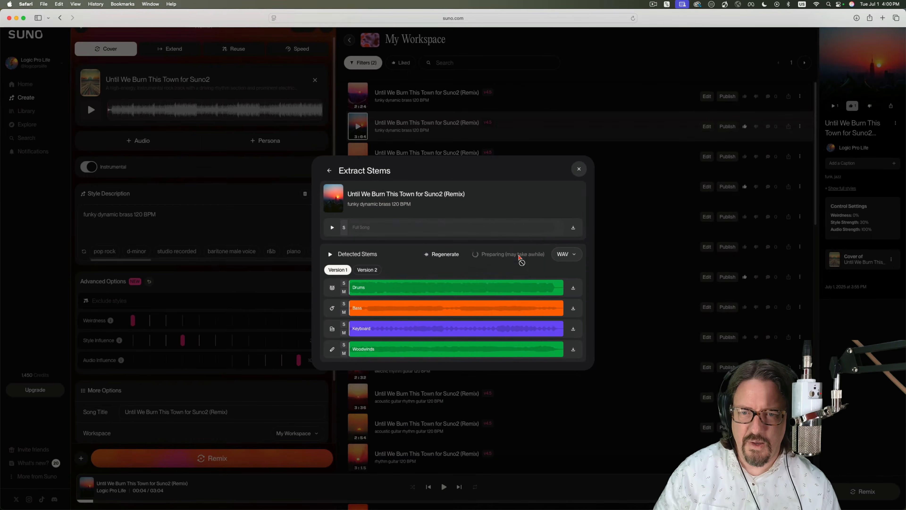
pyautogui.press('super+Tab')
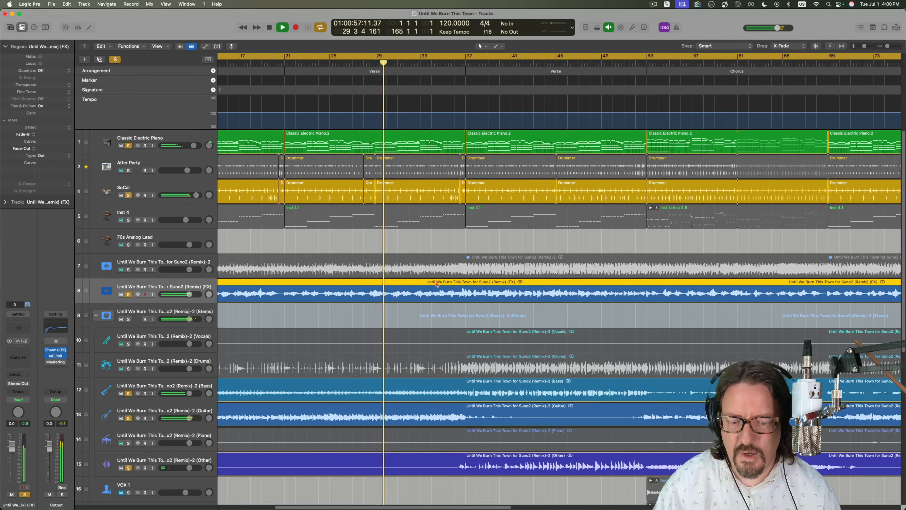
# - Pan the FX stem track right to about +24 and change its panner type
pyautogui.press('super+Left')
pyautogui.press('super+Left')
pyautogui.press('super+Left')
pyautogui.press('super+Left')
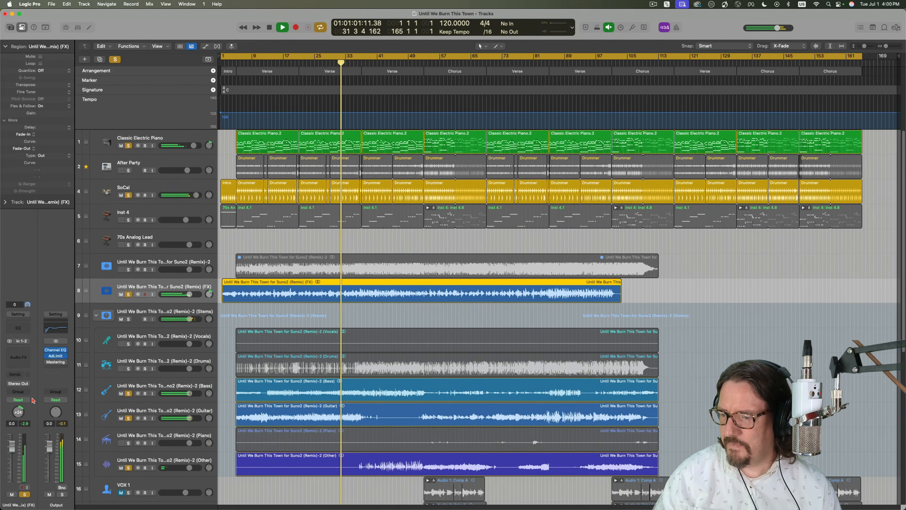
pyautogui.rightClick(17, 413)
pyautogui.click(28, 422)
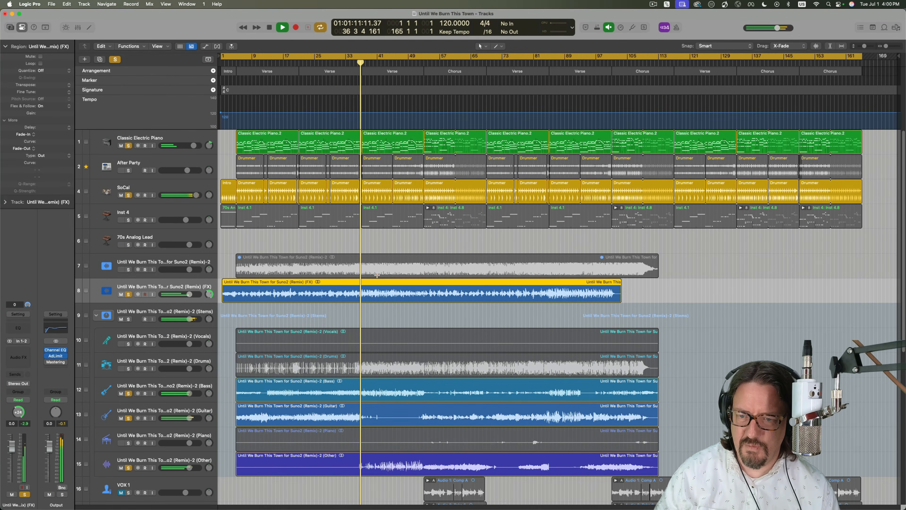
# - Take the Other stem out of solo and raise the FX stem track's volume to 3.4 dB
pyautogui.click(129, 468)
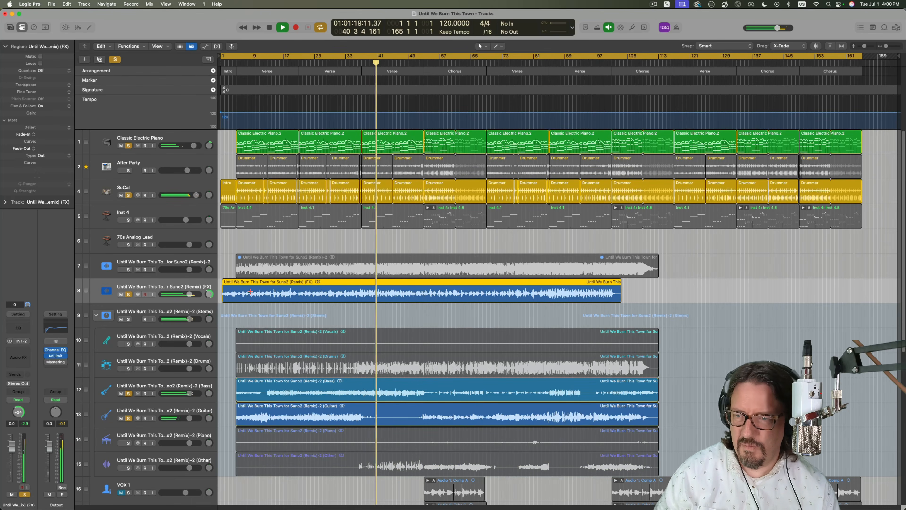
pyautogui.moveTo(189, 294); pyautogui.dragTo(192, 294)
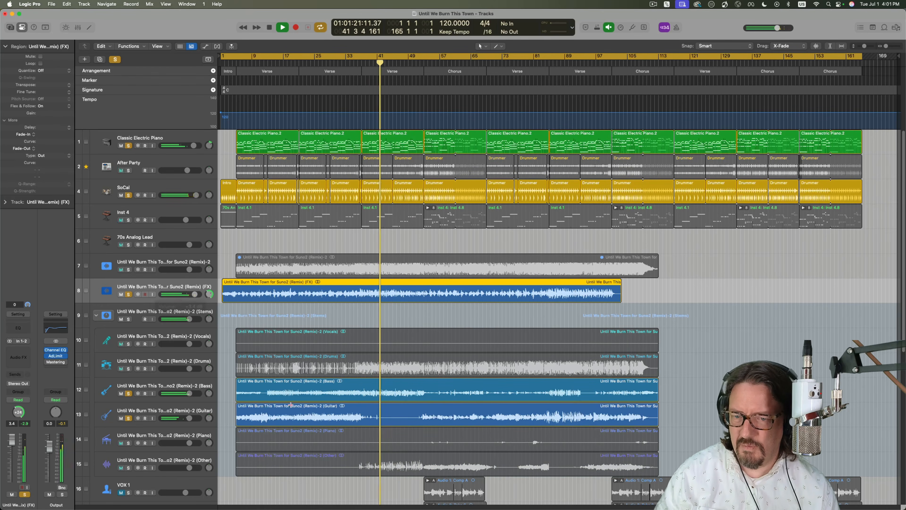
# - Cut out the nearly silent section of the Guitar stem from about bar 37 to bar 51, and stop playback
pyautogui.click(418, 420)
pyautogui.moveTo(418, 419); pyautogui.dragTo(364, 421)
pyautogui.press('Delete')
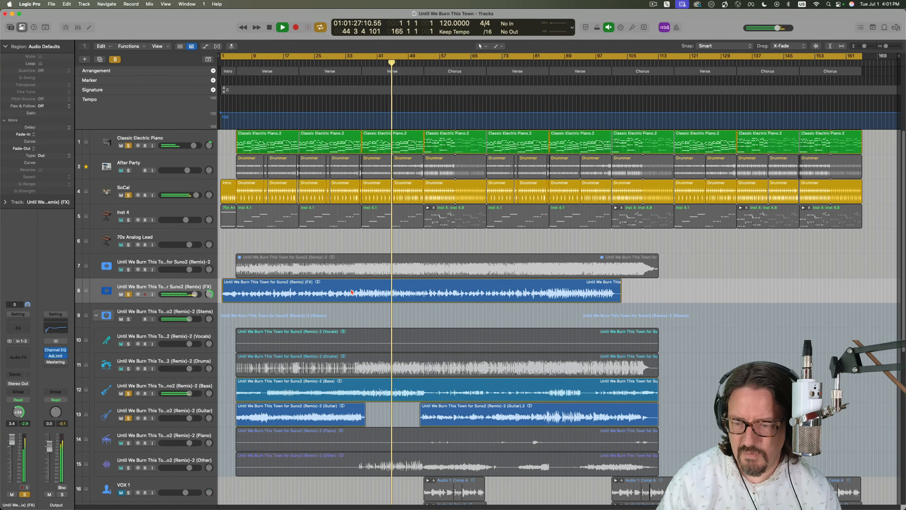
pyautogui.press('space')
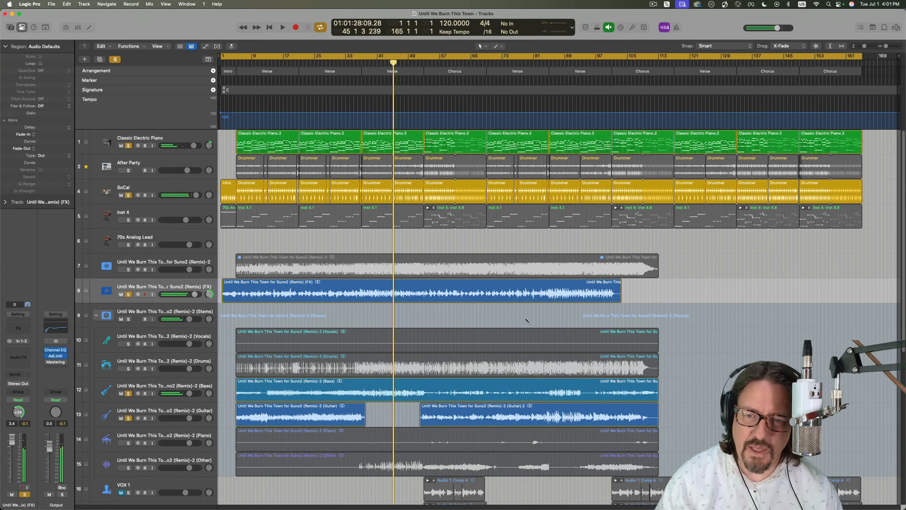
# - Unpack the downloaded brass remix stems archive and expand its stems folder in Downloads
pyautogui.moveTo(893, 504)
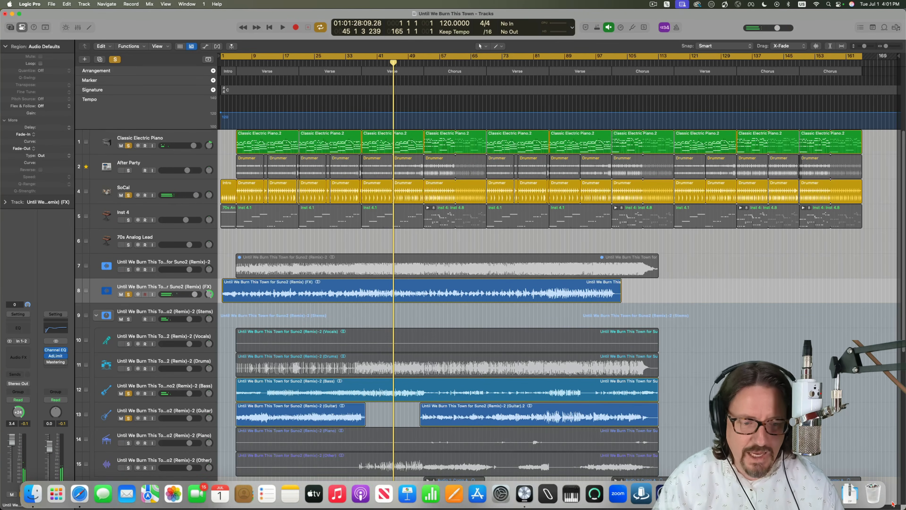
pyautogui.click(847, 501)
pyautogui.click(851, 464)
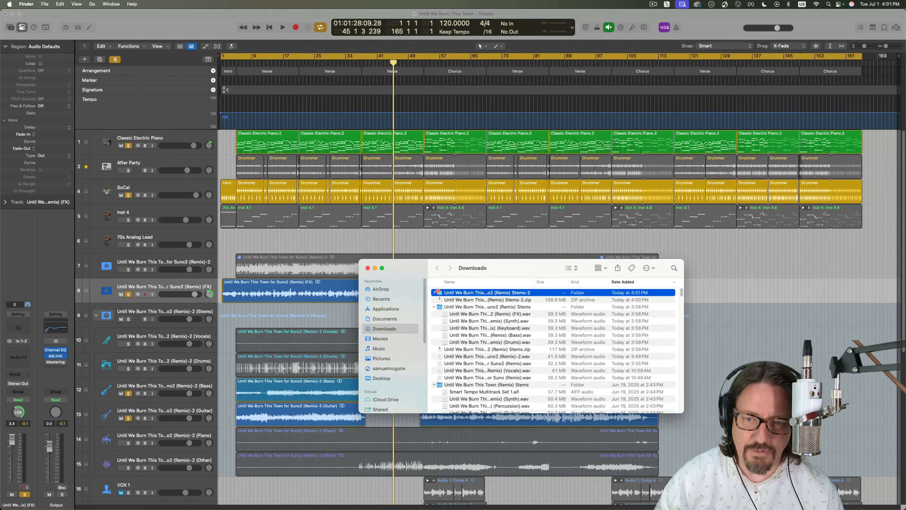
pyautogui.click(434, 292)
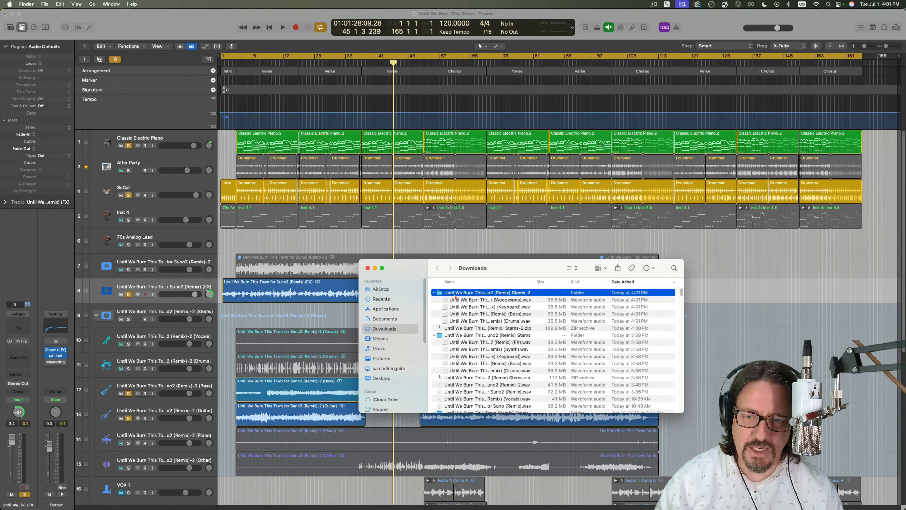
# - Preview the brass remix's Woodwinds stem, moving the preview window clear of the file list
pyautogui.click(476, 301)
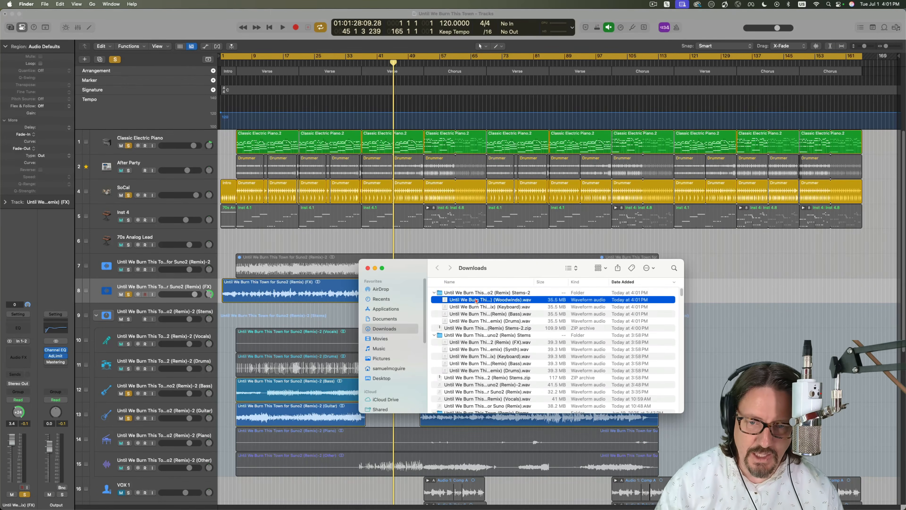
pyautogui.press('space')
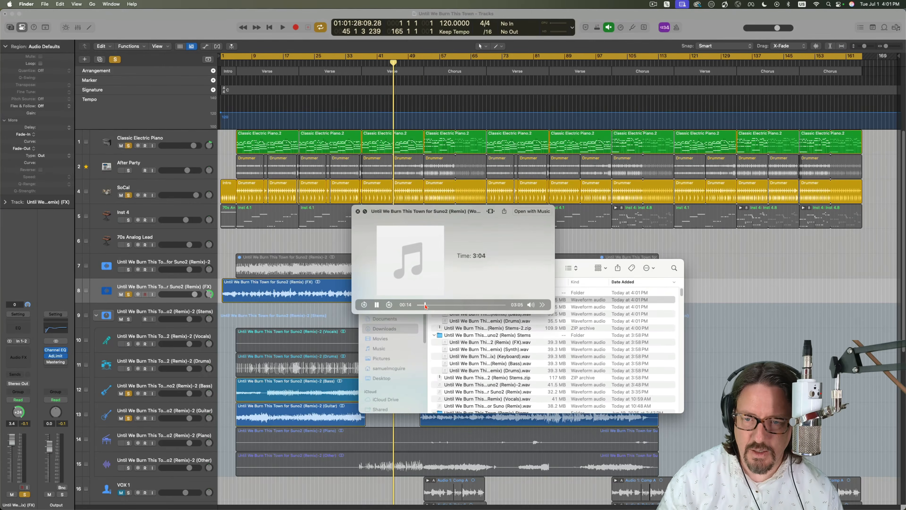
pyautogui.moveTo(417, 210); pyautogui.dragTo(661, 162)
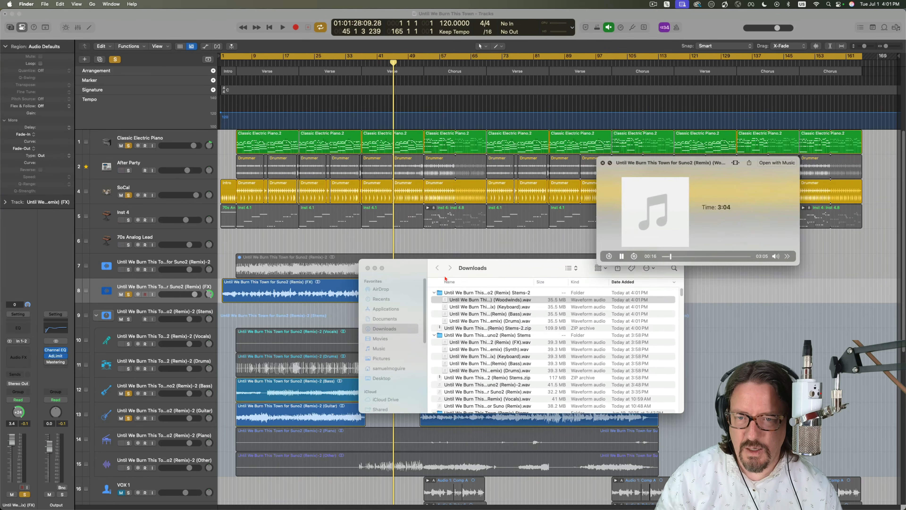
# - Add a new audio track below the FX stem track and import the Woodwinds stem onto it, starting at the first verse
pyautogui.moveTo(492, 268); pyautogui.dragTo(546, 369)
pyautogui.click(165, 287)
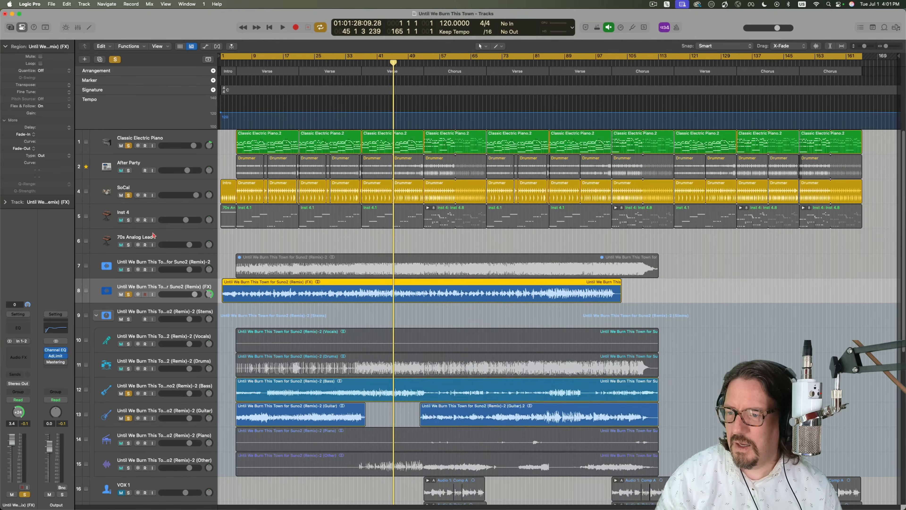
pyautogui.press('alt+super+a')
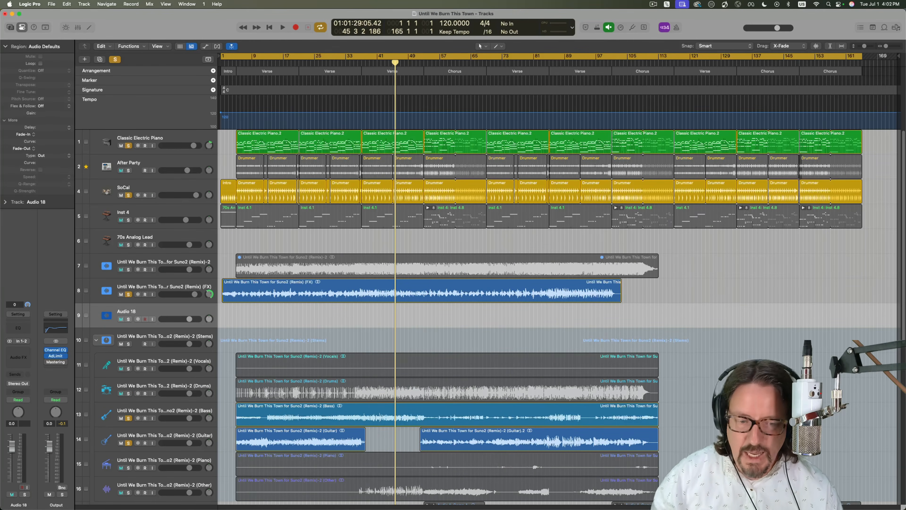
pyautogui.press('super+Tab')
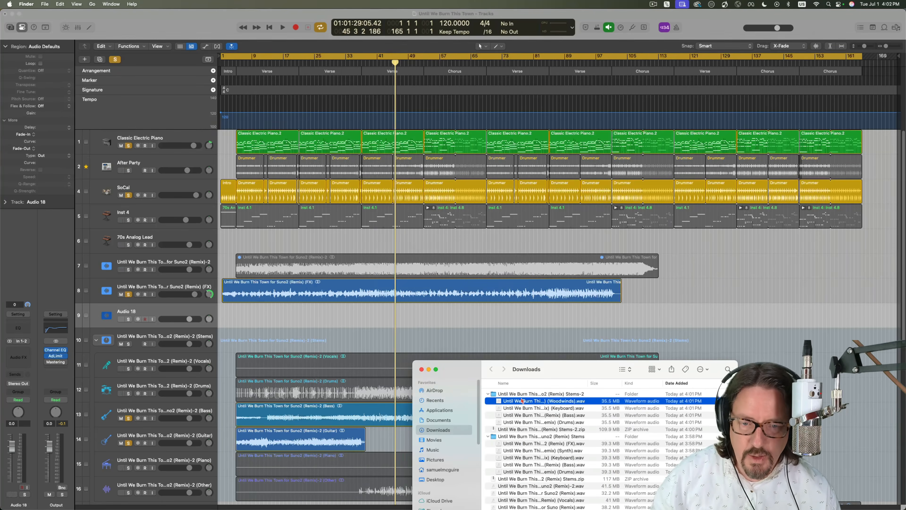
pyautogui.moveTo(529, 402); pyautogui.dragTo(237, 321)
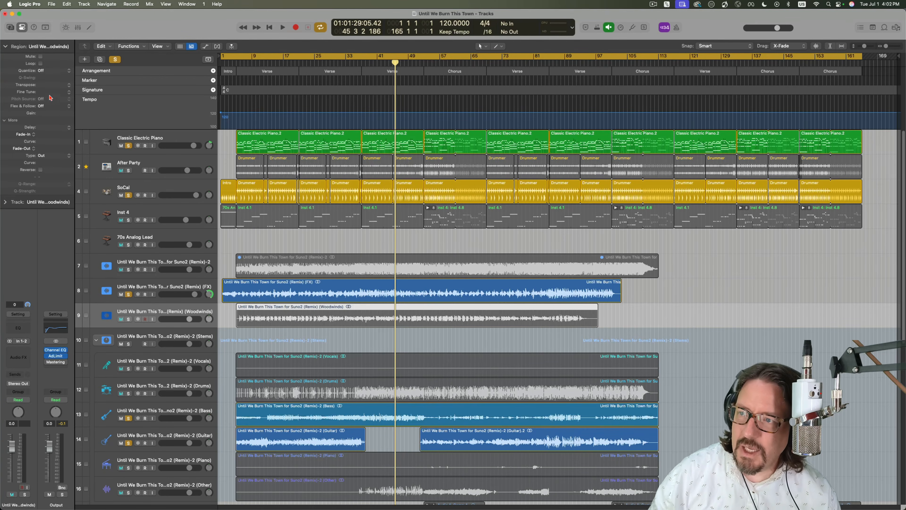
pyautogui.click(50, 108)
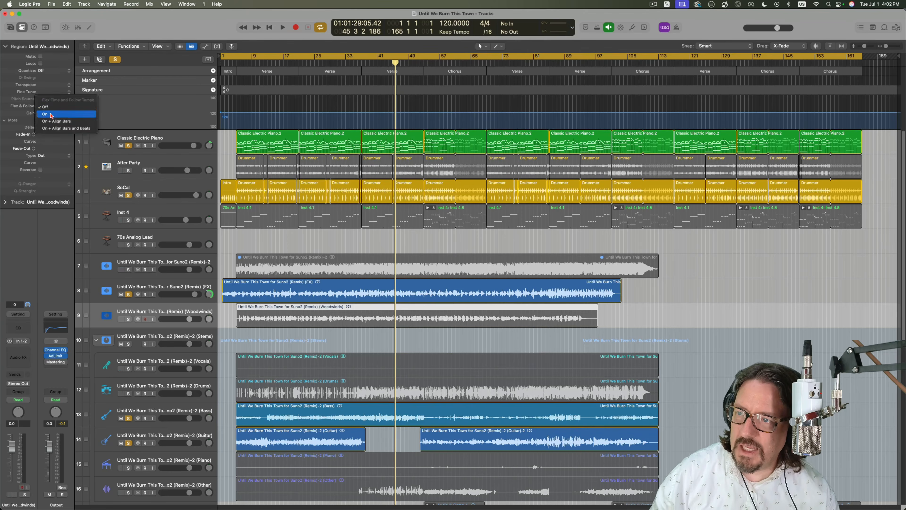
pyautogui.click(46, 113)
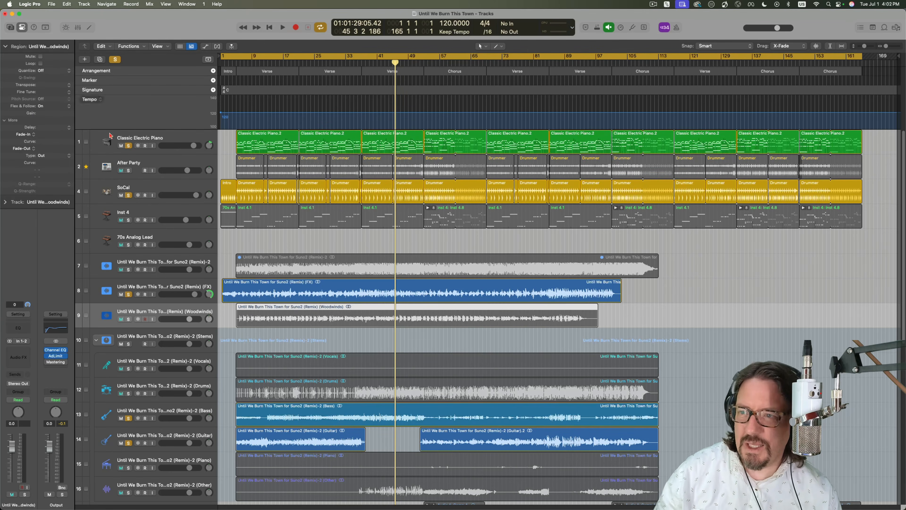
pyautogui.click(60, 109)
pyautogui.click(58, 101)
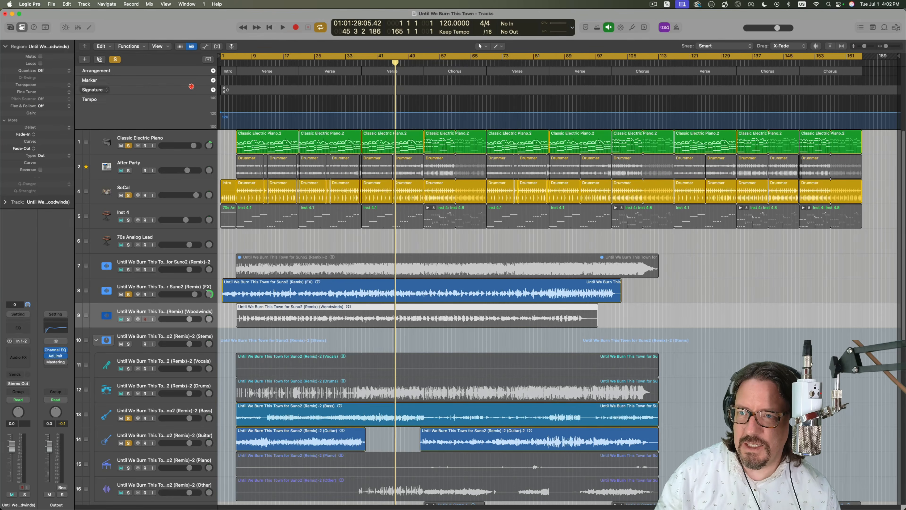
# - Solo the Woodwinds track while playing from the first verse, shift its region about one bar earlier, and stop playback
pyautogui.moveTo(250, 64); pyautogui.dragTo(240, 63)
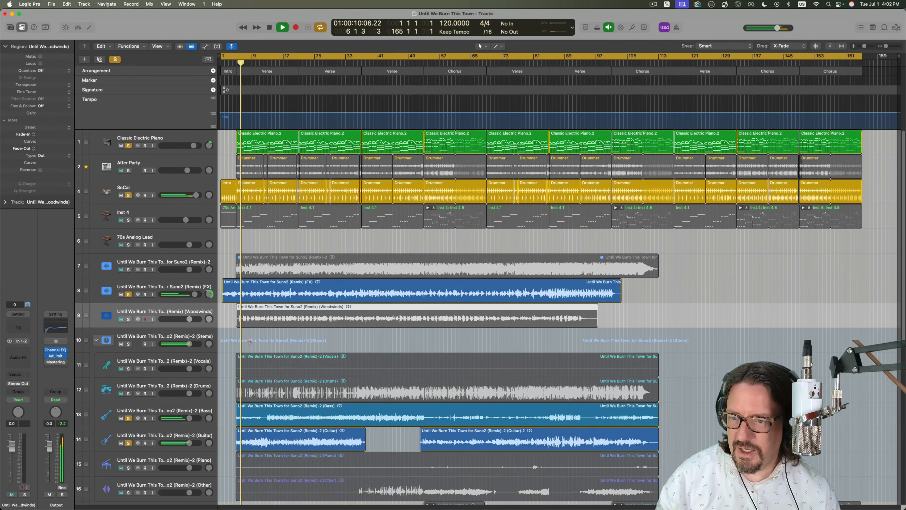
pyautogui.click(128, 319)
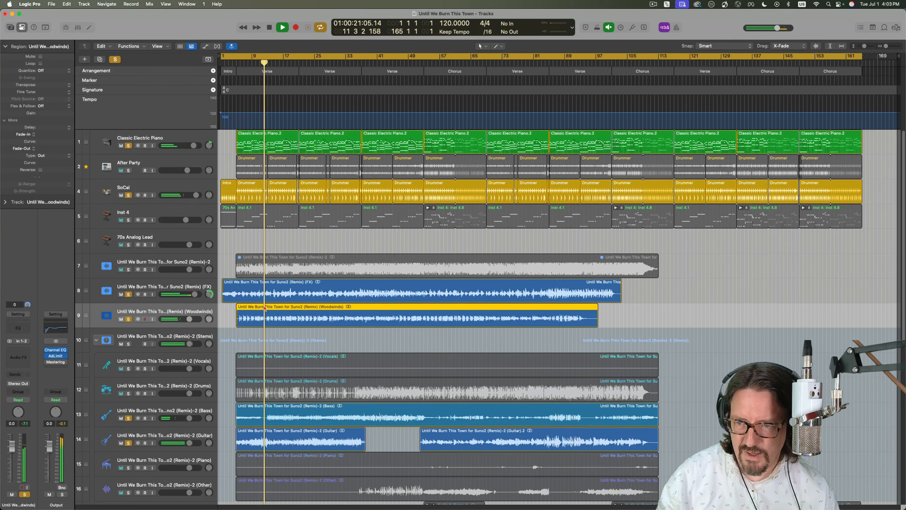
pyautogui.moveTo(266, 308); pyautogui.dragTo(264, 309)
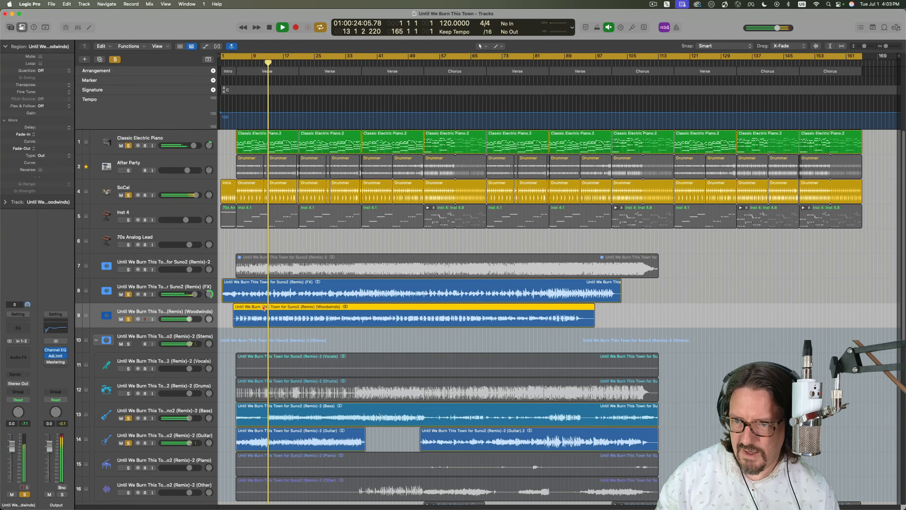
pyautogui.press('super+Right')
pyautogui.press('super+Right')
pyautogui.press('super+Right')
pyautogui.press('super+Right')
pyautogui.press('super+Right')
pyautogui.press('super+Right')
pyautogui.press('super+Right')
pyautogui.press('super+Right')
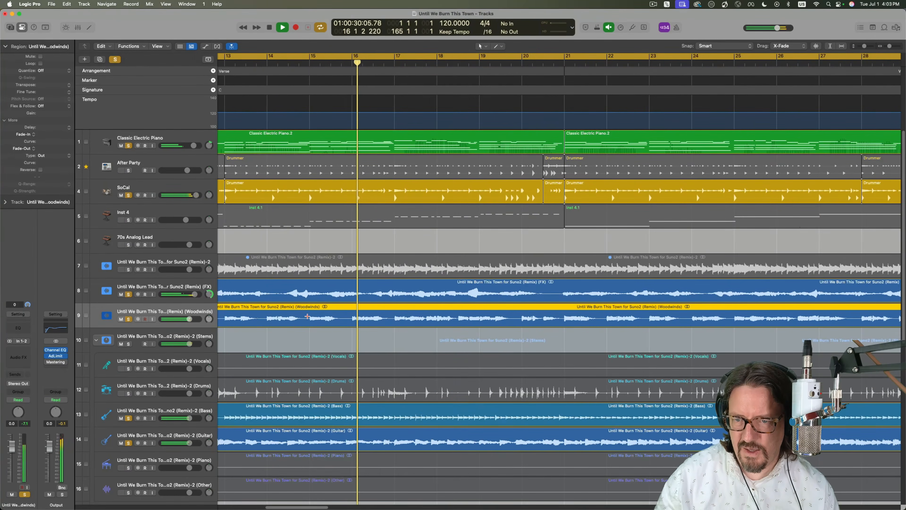
pyautogui.press('space')
# - Set the Woodwinds region's Flex & Follow to On, and inspect its audio in the Smart Tempo editor before closing the editor
pyautogui.hscroll(-12, 393, 318)
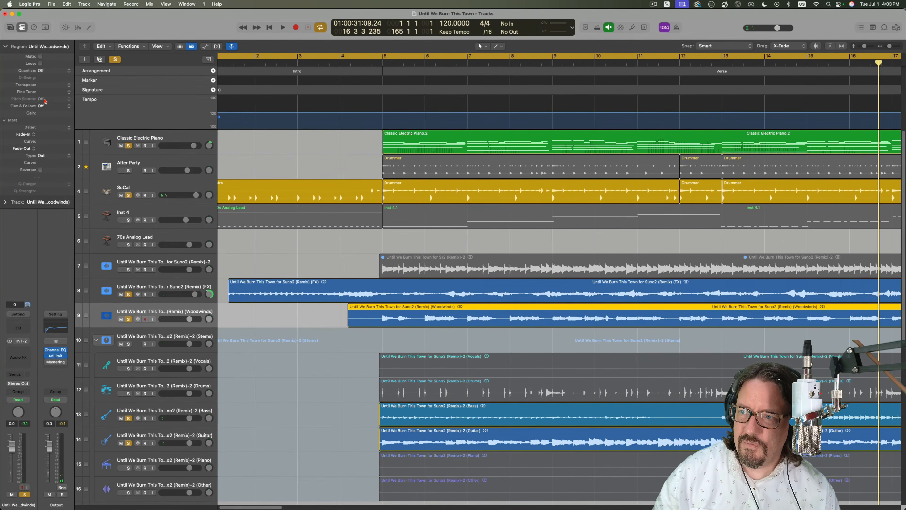
pyautogui.click(49, 107)
pyautogui.click(51, 115)
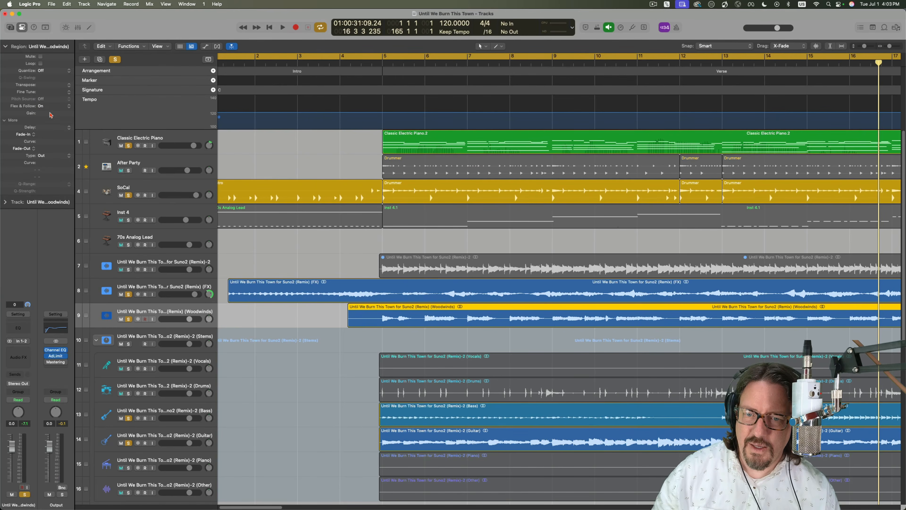
pyautogui.doubleClick(448, 309)
pyautogui.click(490, 395)
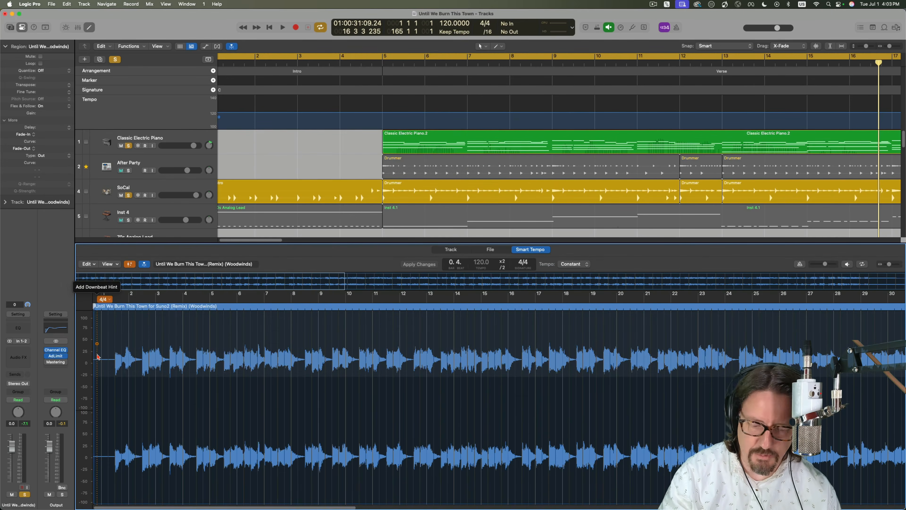
pyautogui.press('e')
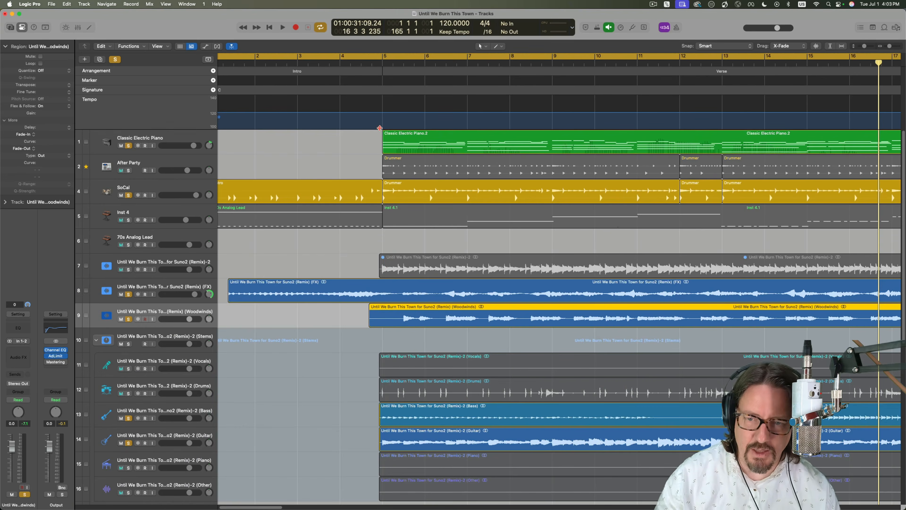
# - Play the song from bar 5 to check the Woodwinds timing against the other tracks
pyautogui.click(383, 61)
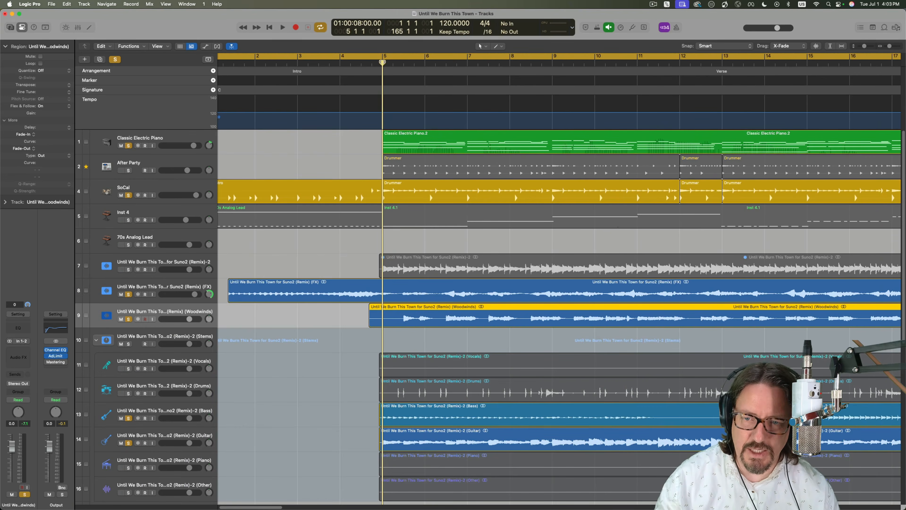
pyautogui.press('space')
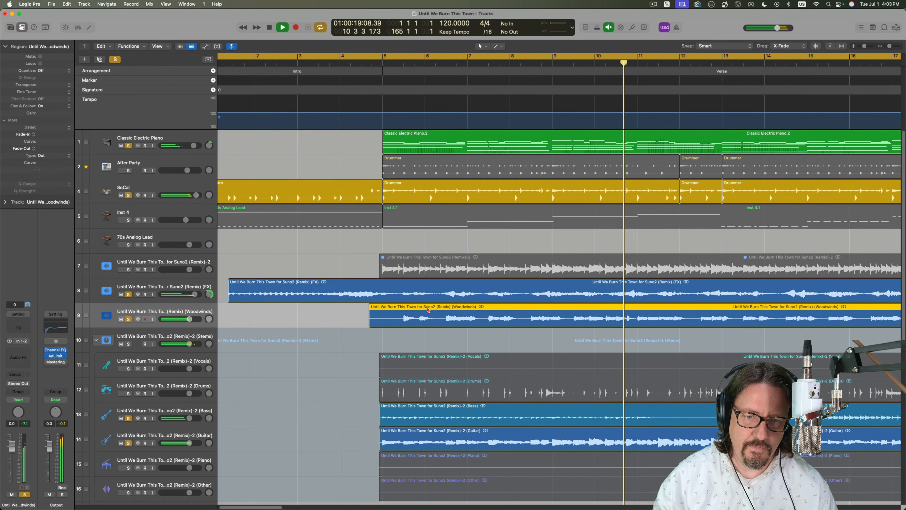
pyautogui.hscroll(6, 443, 321)
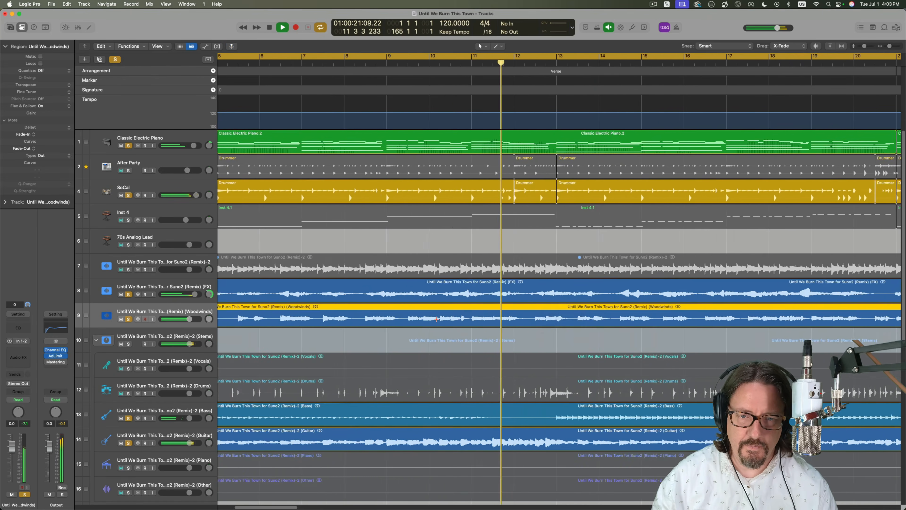
pyautogui.scroll(-10, 423, 315)
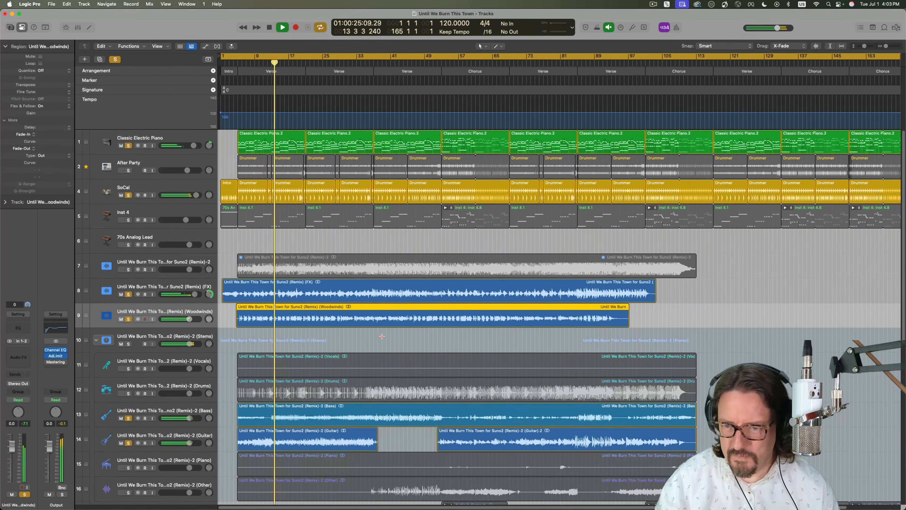
pyautogui.press('space')
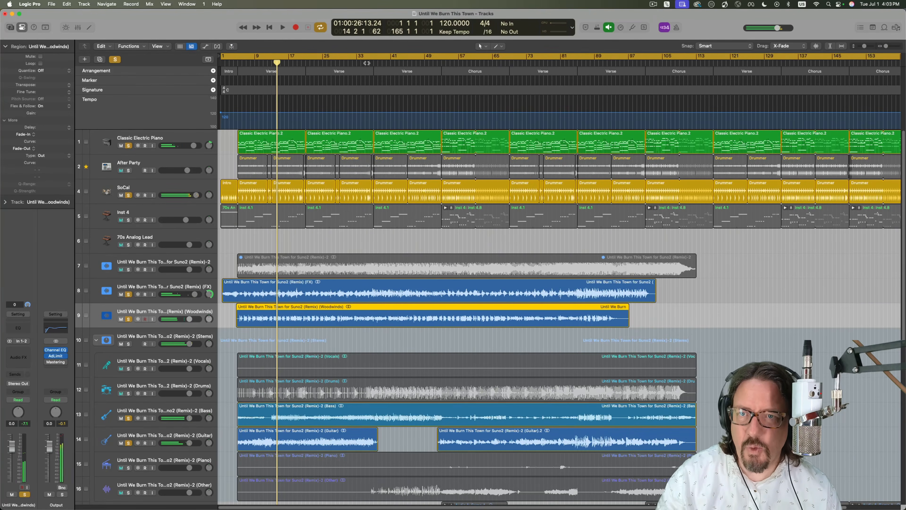
# - Cut the Woodwinds region shortly after bar 37, at 37 2 2 1, and delete the part before the cut
pyautogui.click(373, 61)
pyautogui.scroll(10, 401, 324)
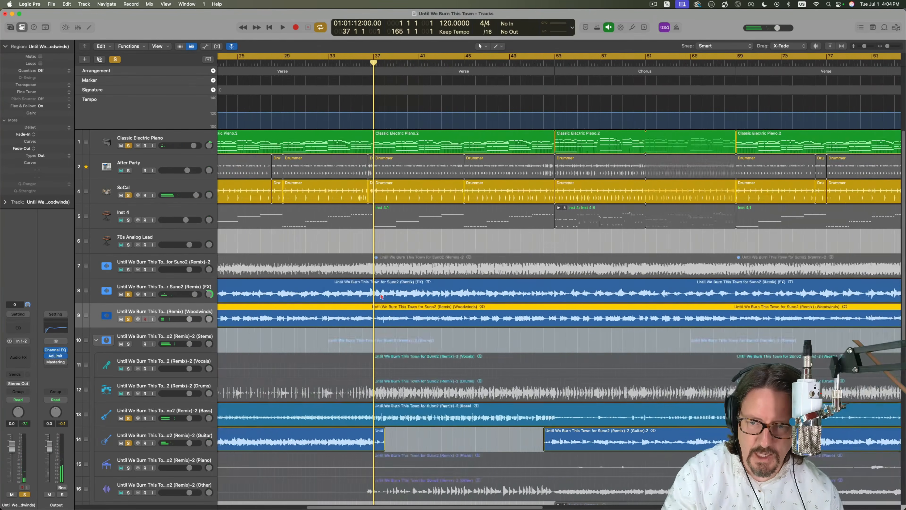
pyautogui.click(391, 320)
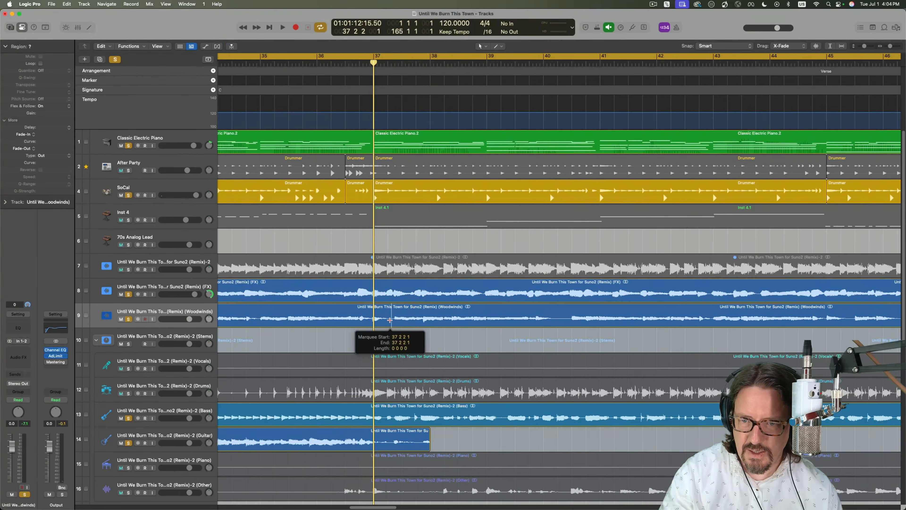
pyautogui.click(376, 311)
pyautogui.press('Delete')
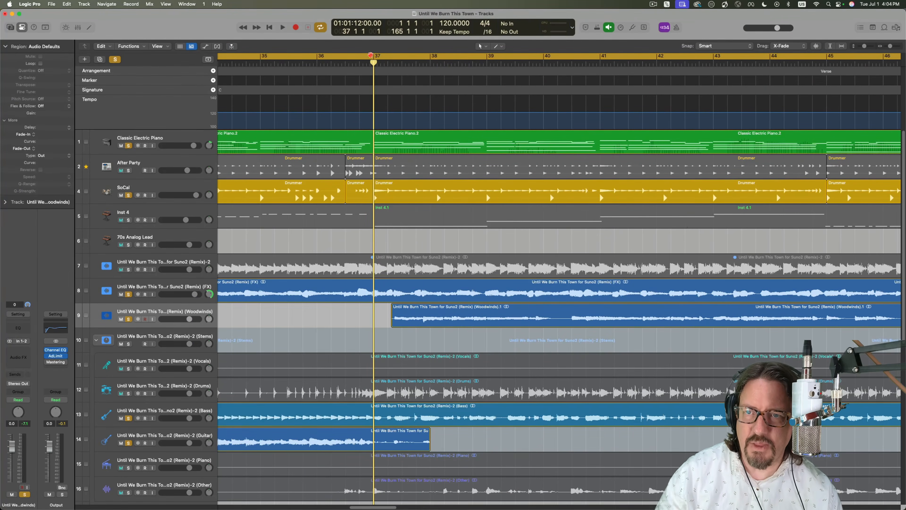
# - Play from bar 37 to hear the Woodwinds enter at the third verse, and stop playback
pyautogui.press('space')
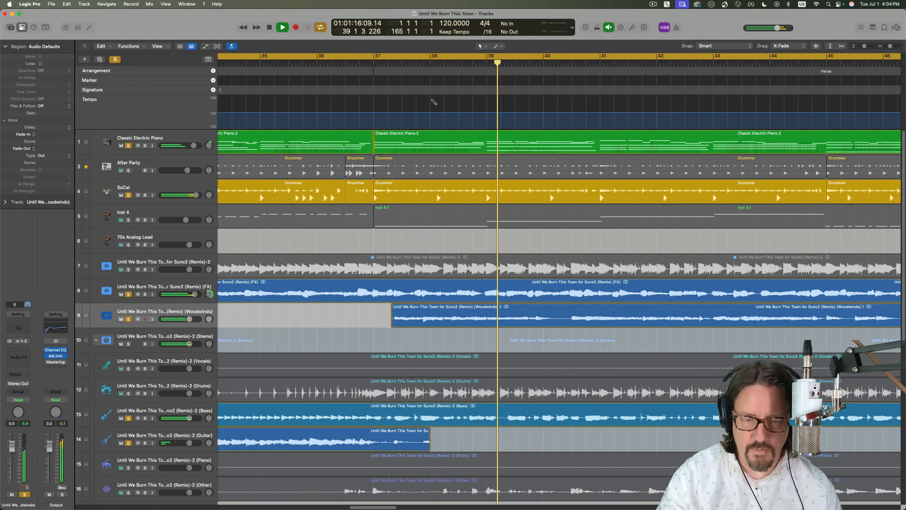
pyautogui.press('super+Left')
pyautogui.press('super+Left')
pyautogui.press('super+Left')
pyautogui.press('super+Left')
pyautogui.press('super+Left')
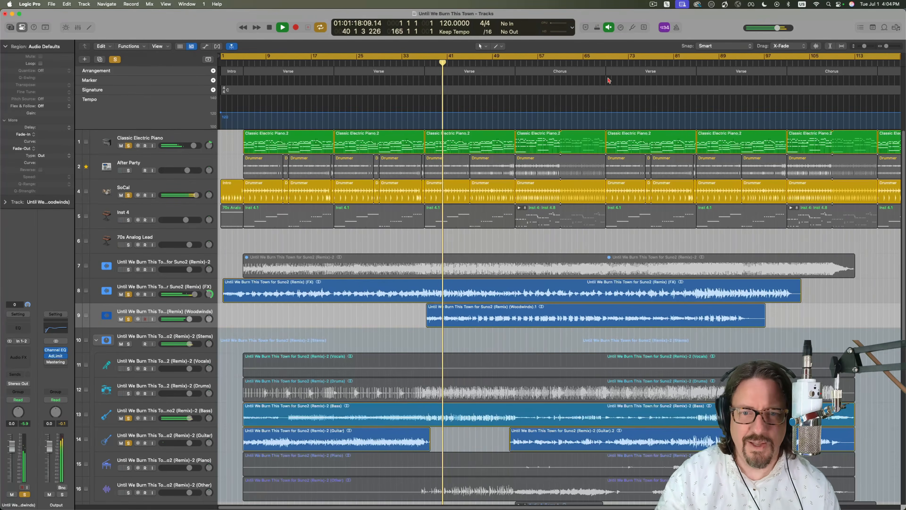
pyautogui.press('space')
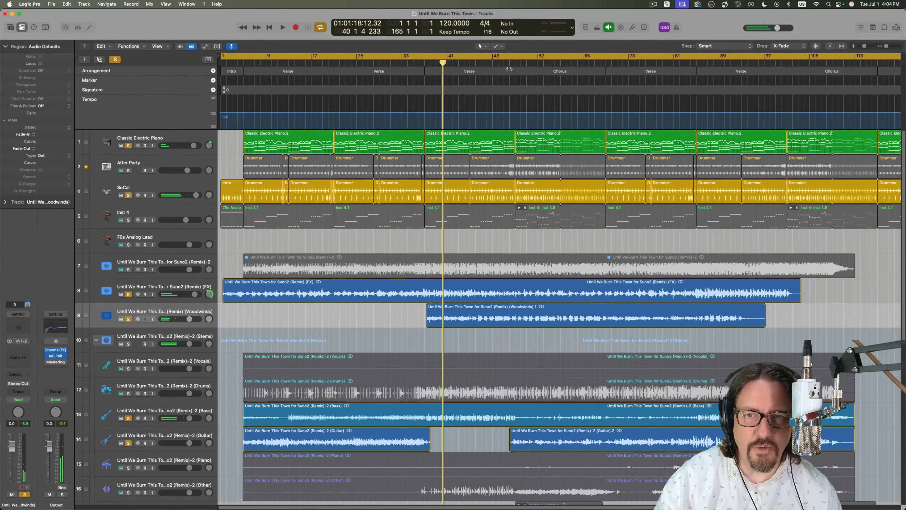
# - Cut the Woodwinds region at the start of the first chorus, about bar 53, and delete everything before the cut
pyautogui.click(516, 59)
pyautogui.press('super+Right')
pyautogui.press('super+Right')
pyautogui.press('super+Right')
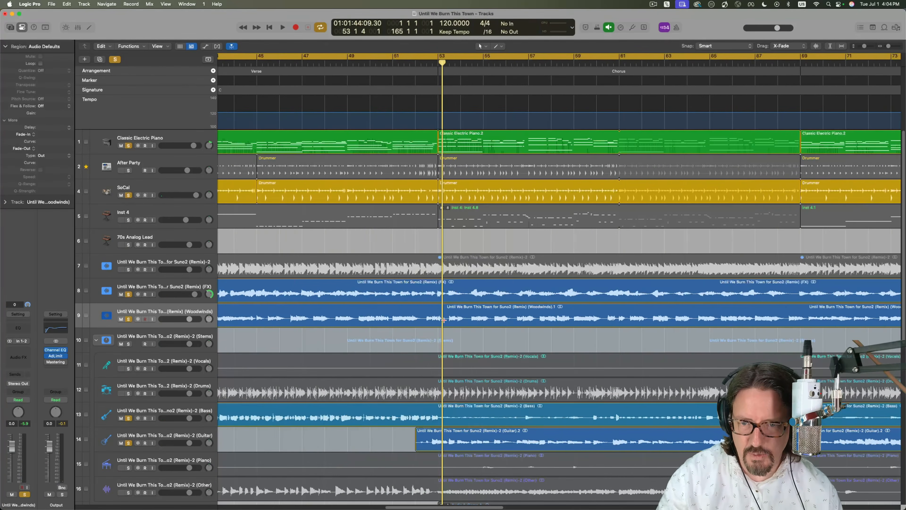
pyautogui.moveTo(444, 320); pyautogui.dragTo(338, 315)
pyautogui.press('Delete')
pyautogui.click(323, 311)
pyautogui.press('Delete')
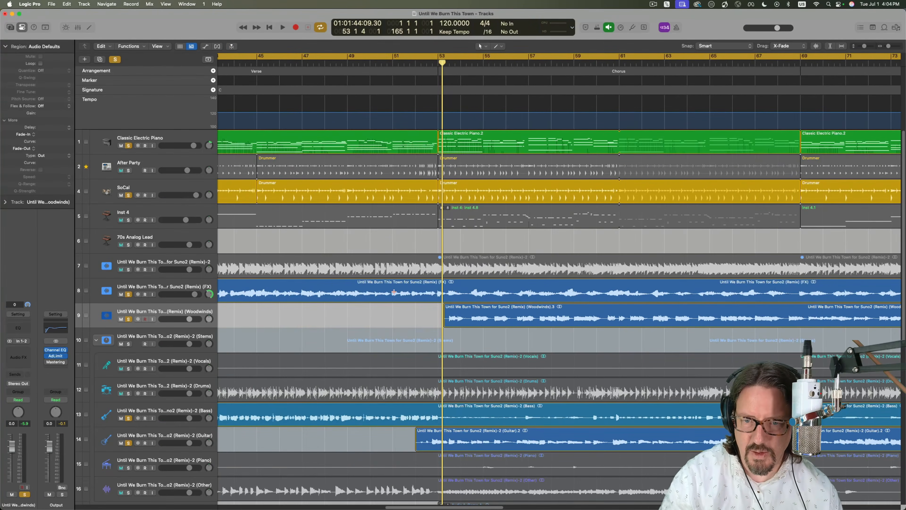
# - Play from about bar 52 to hear the Woodwinds enter, add the Inst 4 track to the soloed tracks, and stop playback
pyautogui.click(418, 60)
pyautogui.press('space')
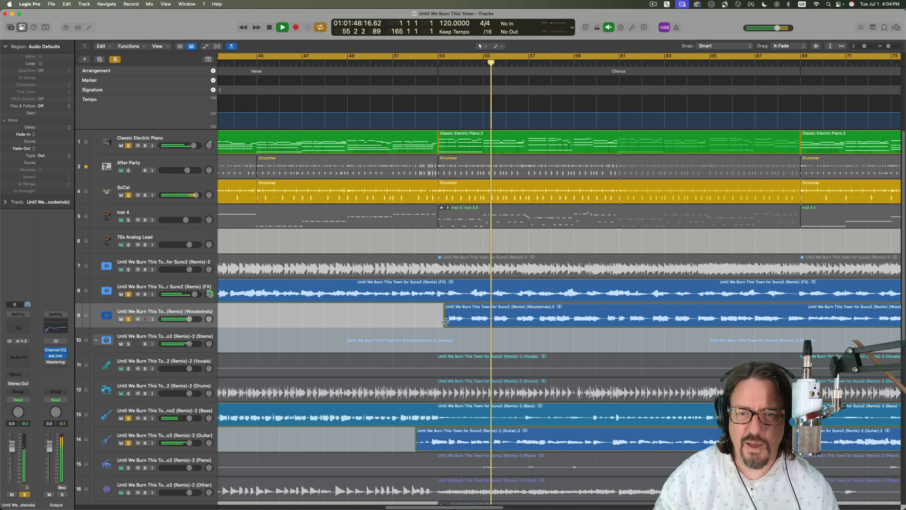
pyautogui.press('super+Left')
pyautogui.press('super+Left')
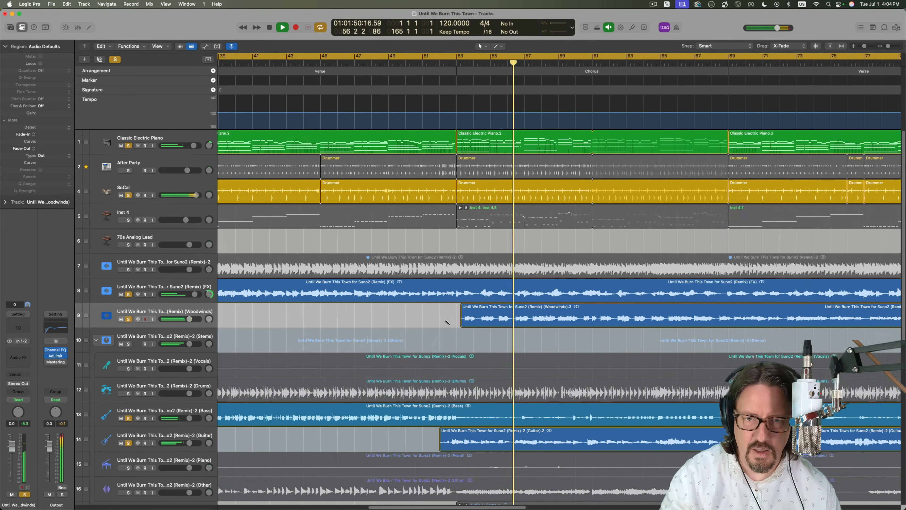
pyautogui.press('super+Left')
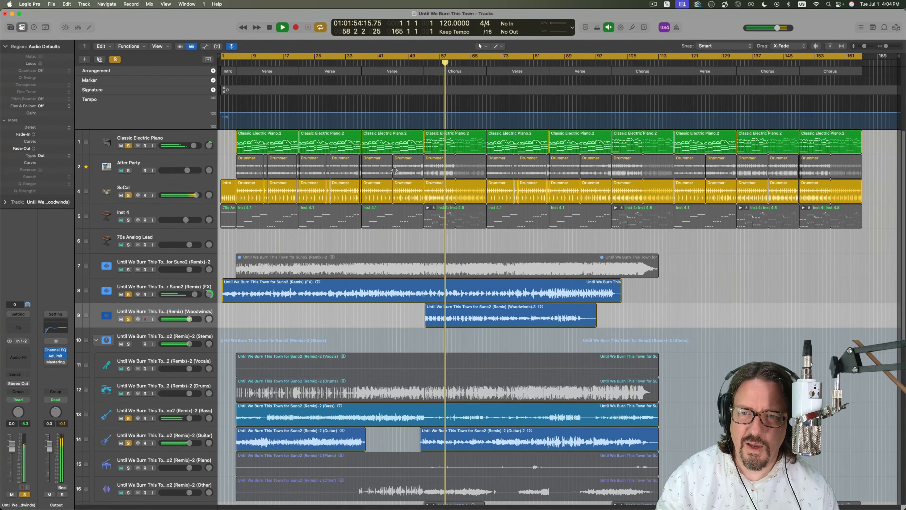
pyautogui.click(129, 220)
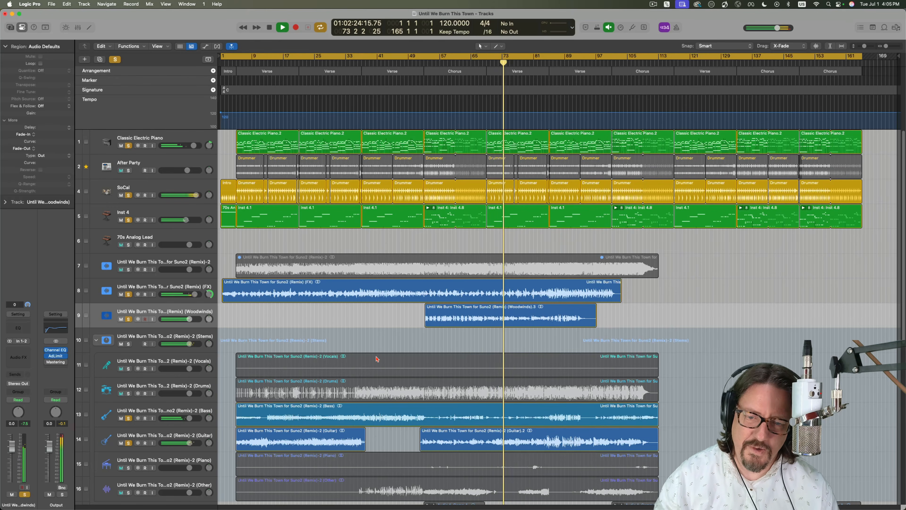
pyautogui.press('space')
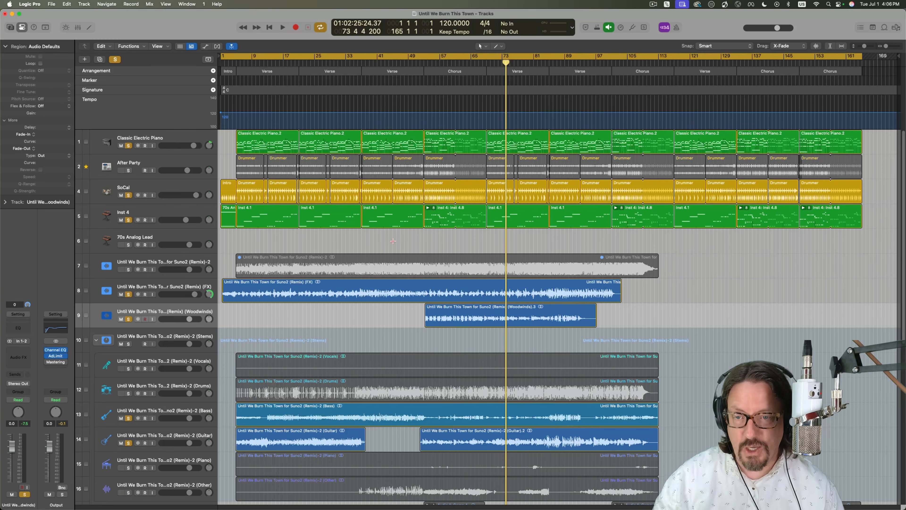
# - Switch to Suno in Safari, close the stem extraction dialog, and remove the source song from the Create form
pyautogui.press('super+Tab')
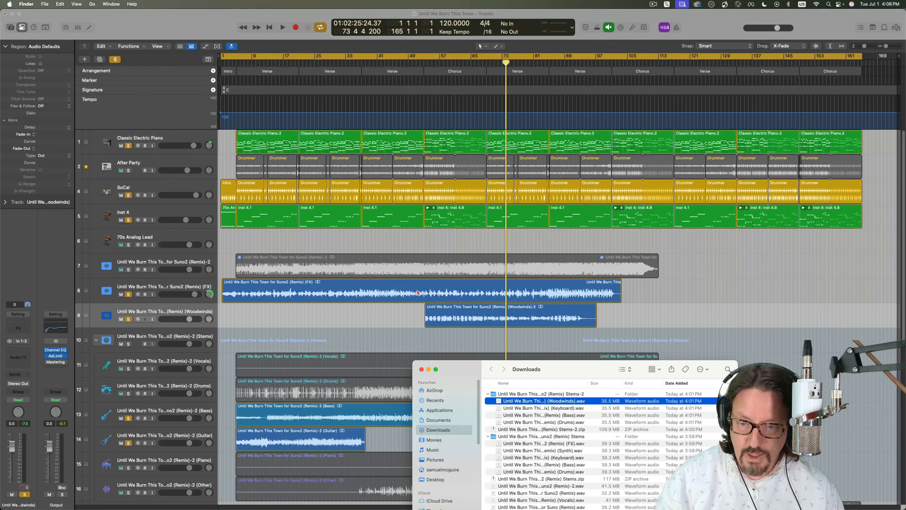
pyautogui.press('super+Tab')
pyautogui.press('Tab')
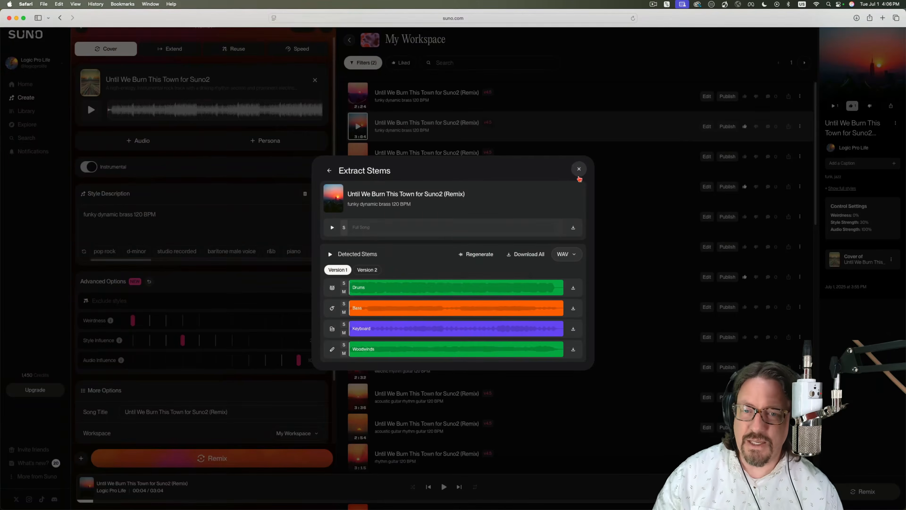
pyautogui.click(578, 169)
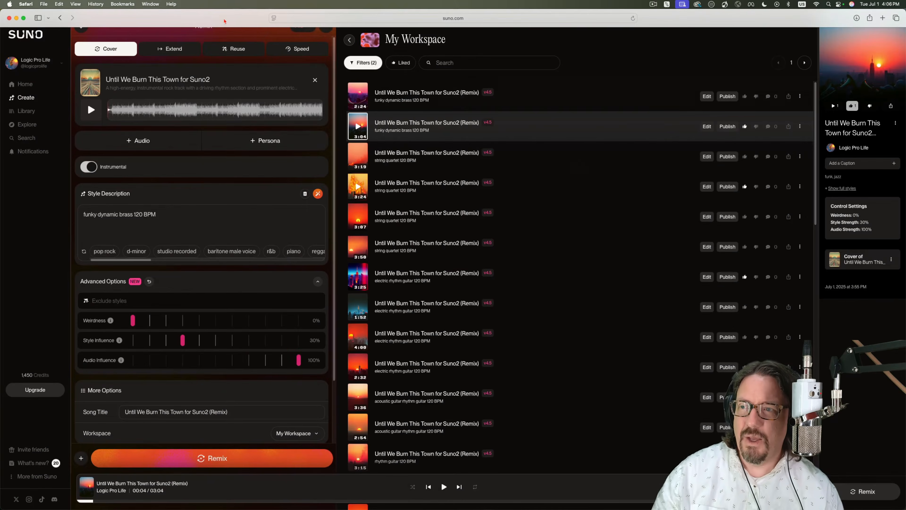
pyautogui.click(28, 100)
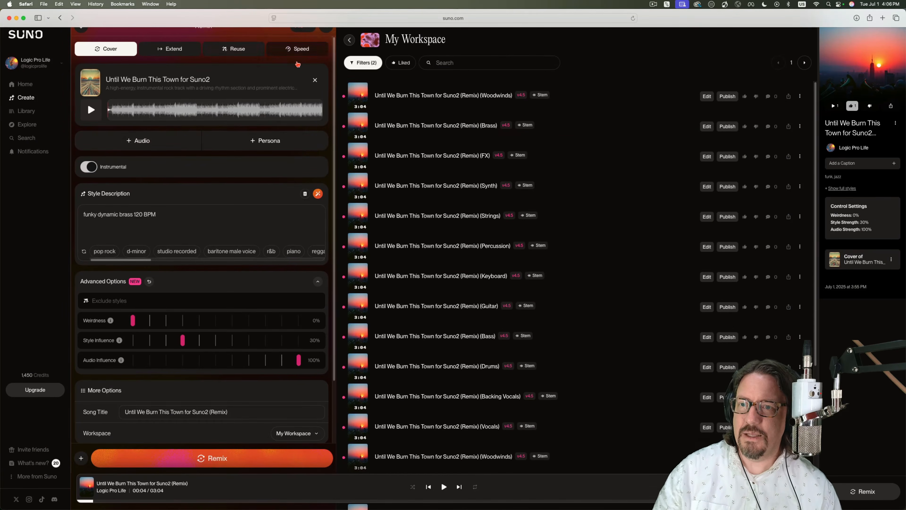
pyautogui.click(315, 80)
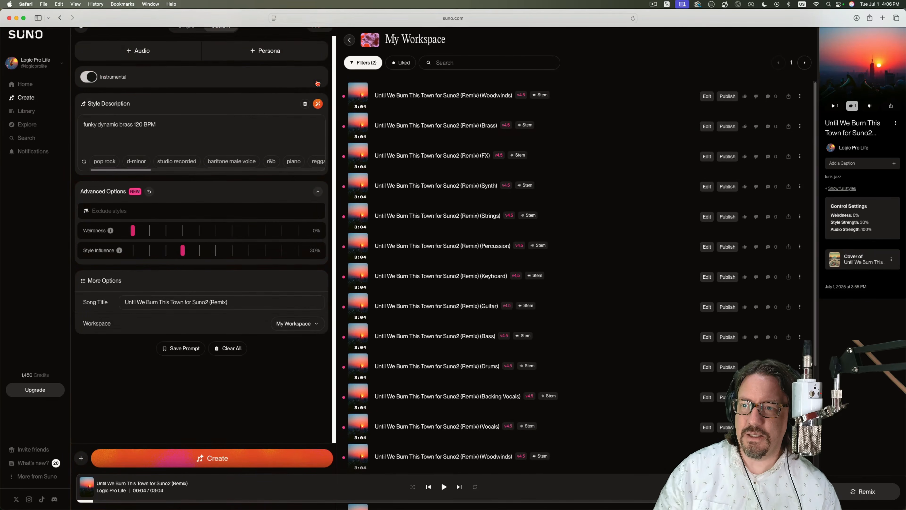
pyautogui.click(139, 57)
pyautogui.click(139, 75)
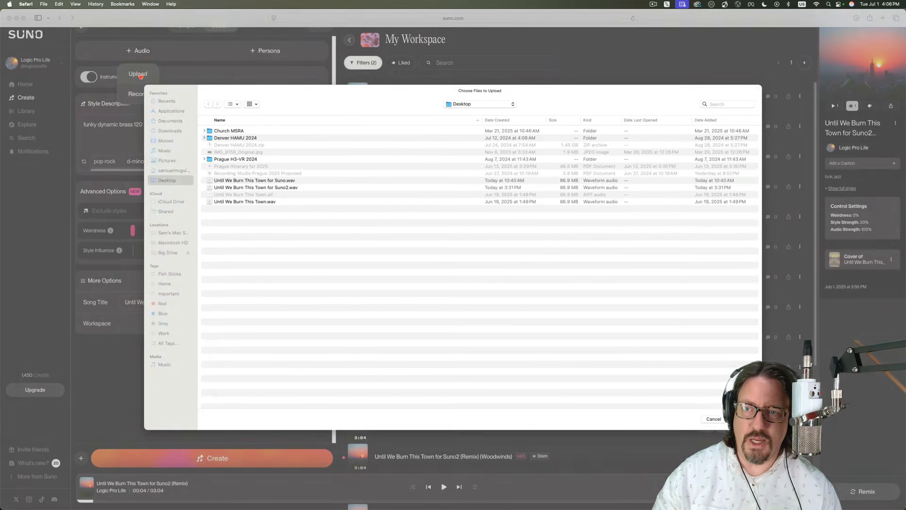
pyautogui.click(709, 423)
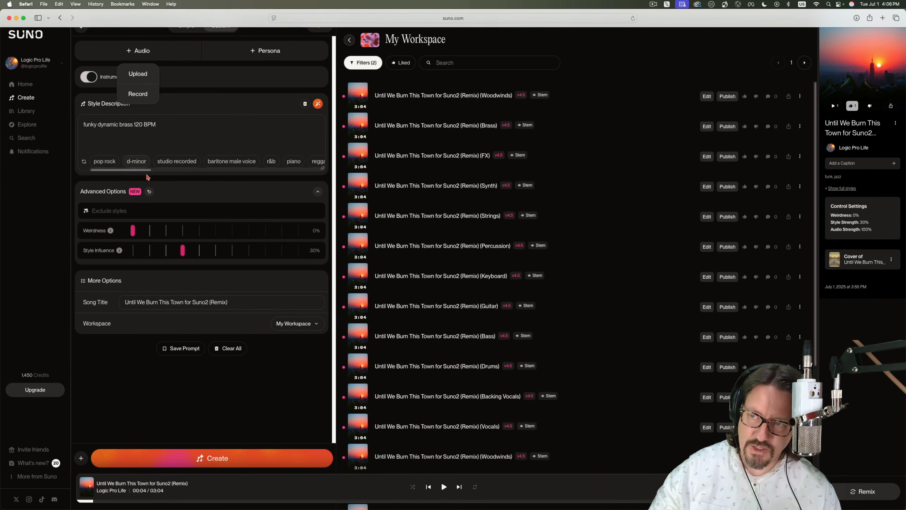
pyautogui.click(148, 388)
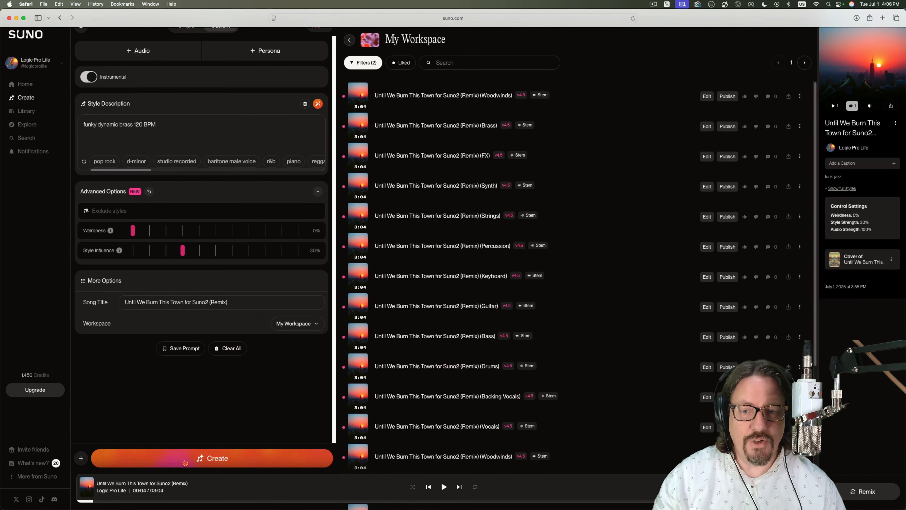
# - Look through the stems listed in My Workspace, and switch away from Safari
pyautogui.scroll(-6, 437, 188)
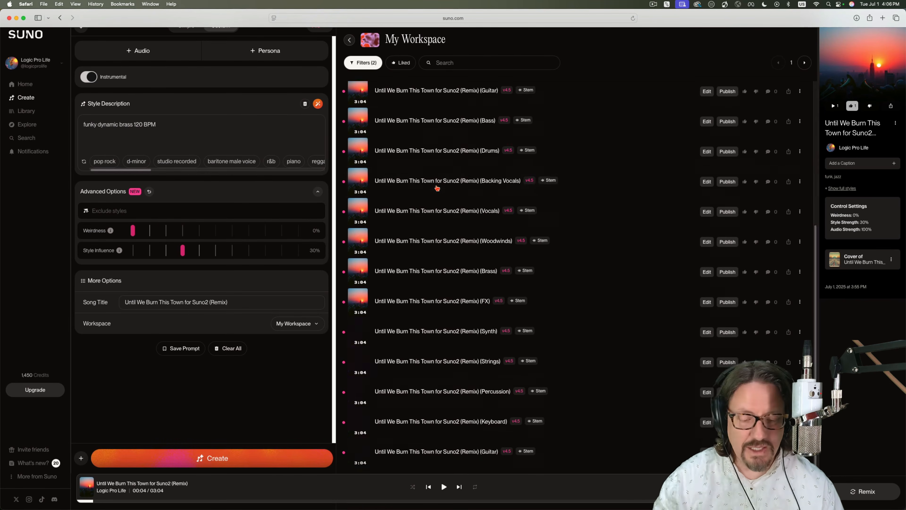
pyautogui.scroll(-4, 437, 188)
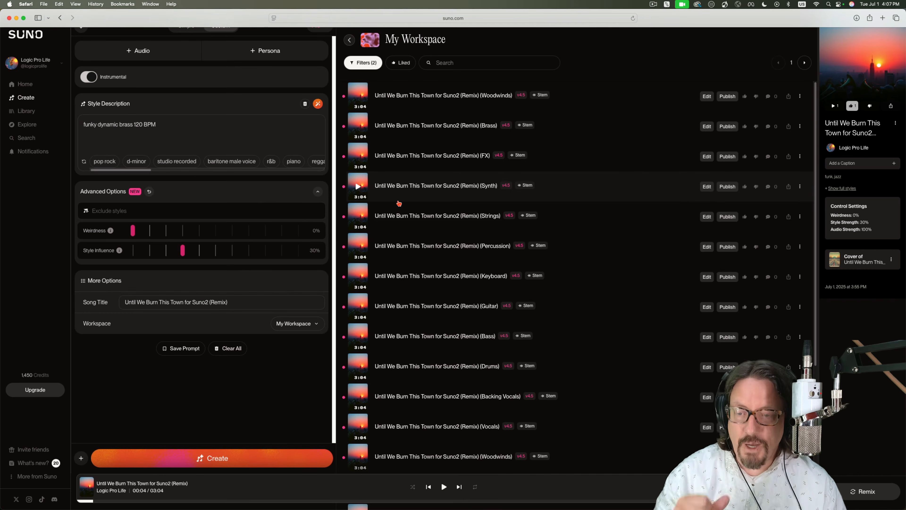
pyautogui.press('super+Tab')
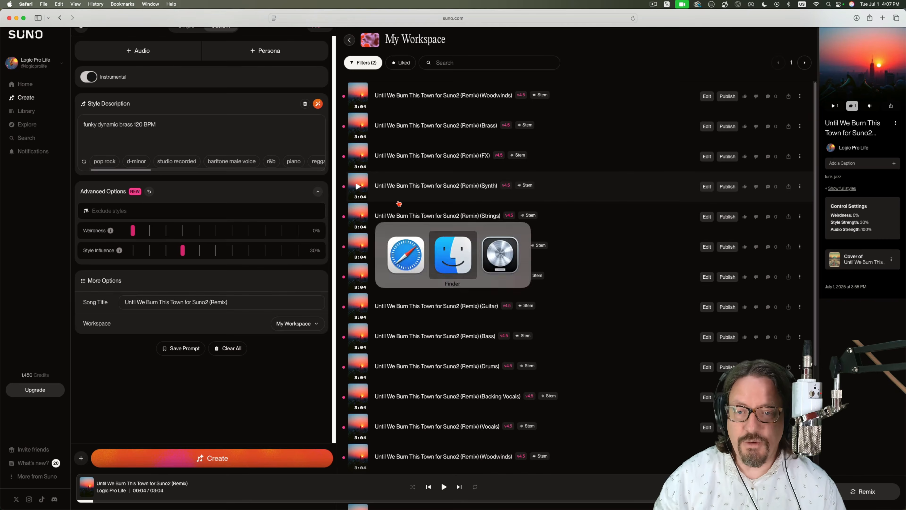